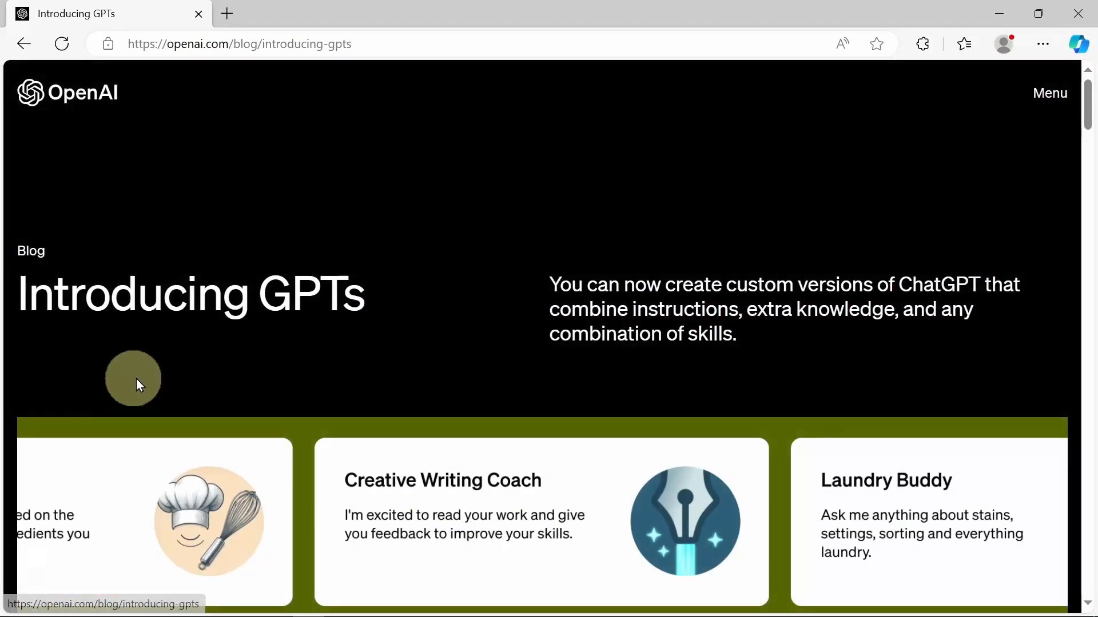
# Step: Read the opening paragraphs of the Introducing GPTs post, highlighting the lines on custom versions, no coding required and where to try it
pyautogui.scroll(-4, 192, 367)
pyautogui.scroll(-10, 191, 365)
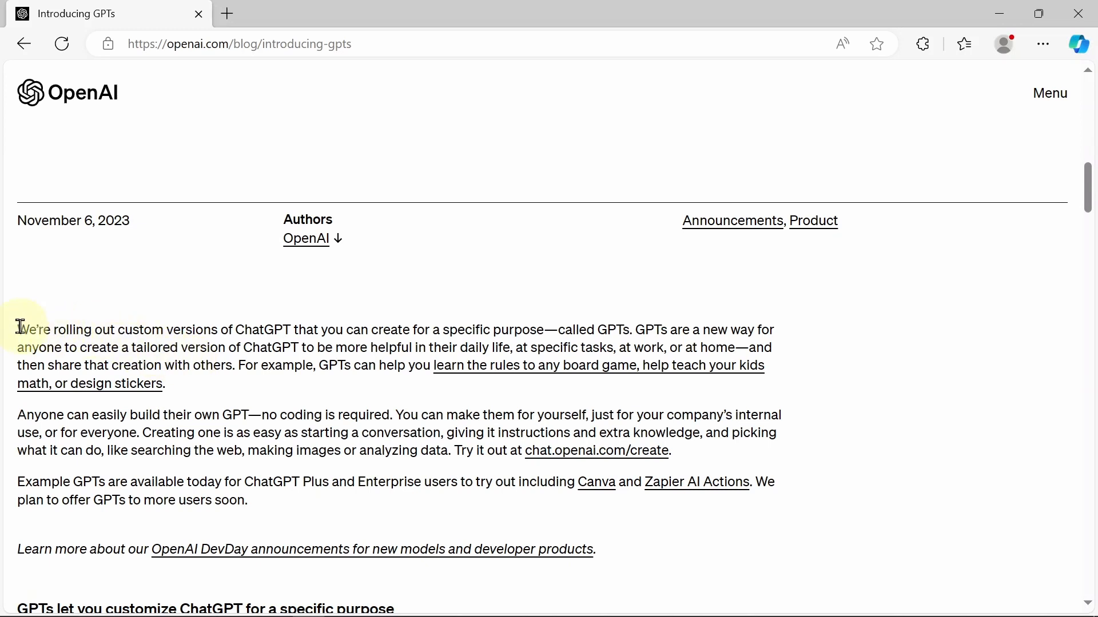
pyautogui.moveTo(19, 330); pyautogui.dragTo(293, 342)
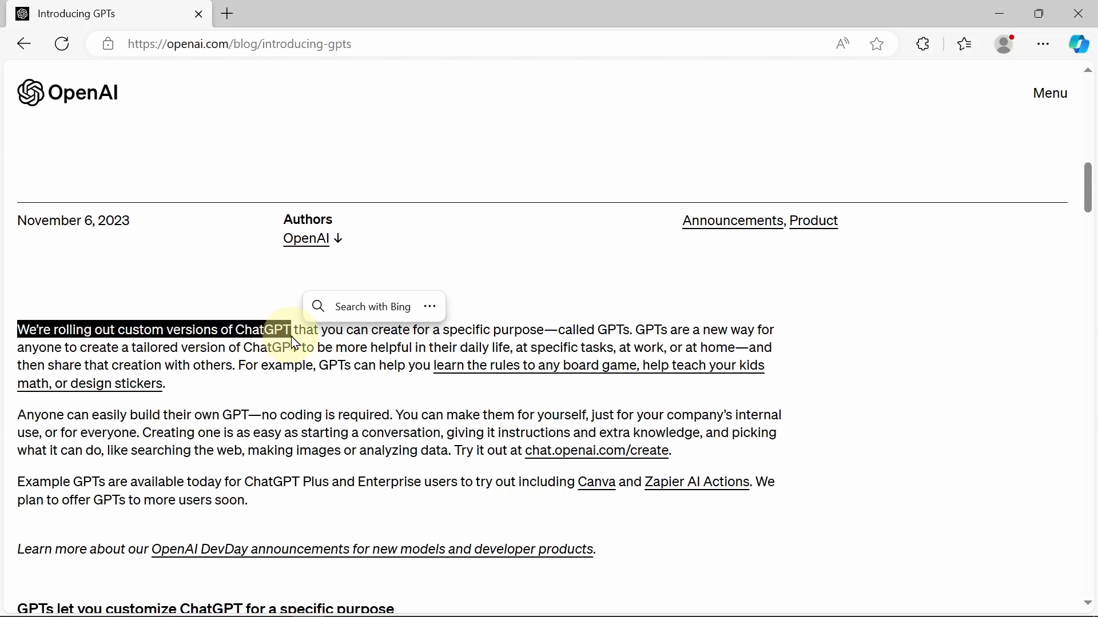
pyautogui.scroll(-1, 291, 336)
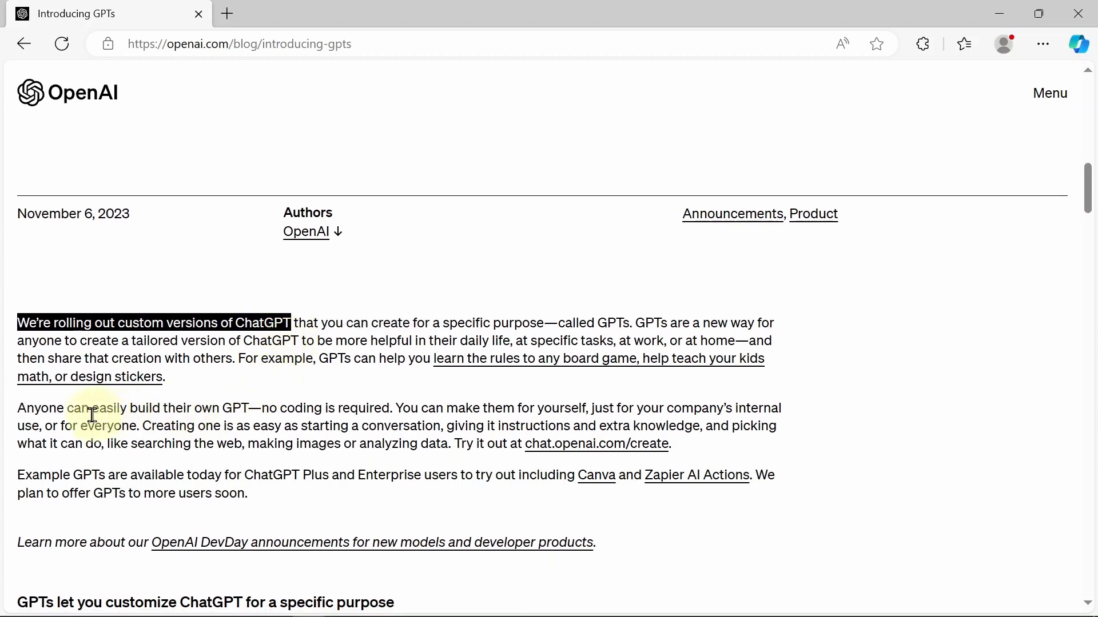
pyautogui.click(21, 410)
pyautogui.moveTo(21, 409); pyautogui.dragTo(399, 413)
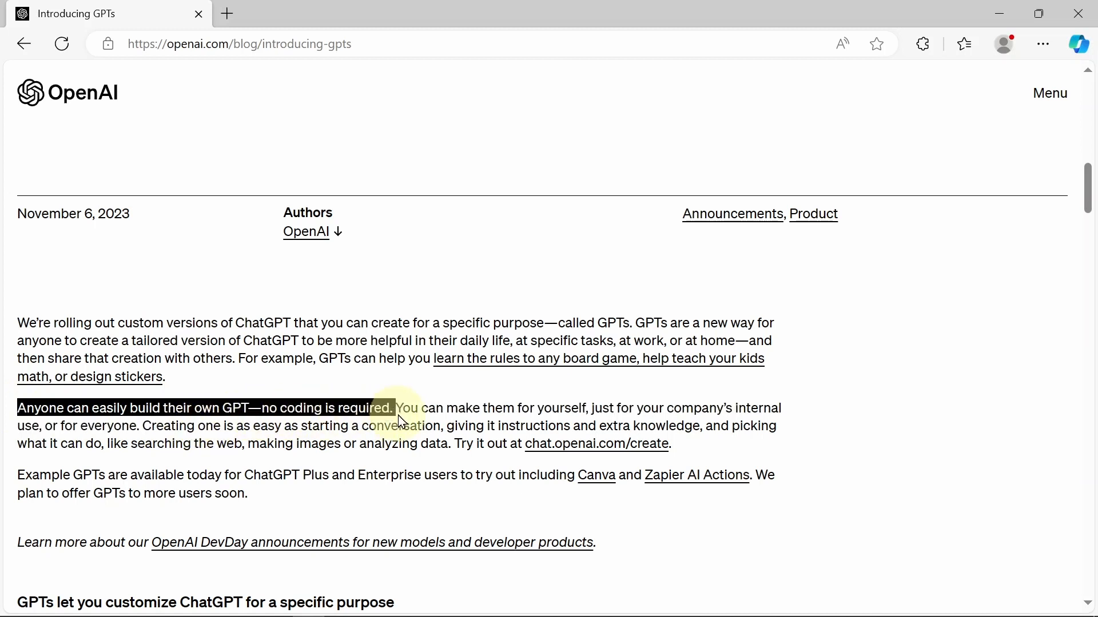
pyautogui.moveTo(449, 444); pyautogui.dragTo(774, 459)
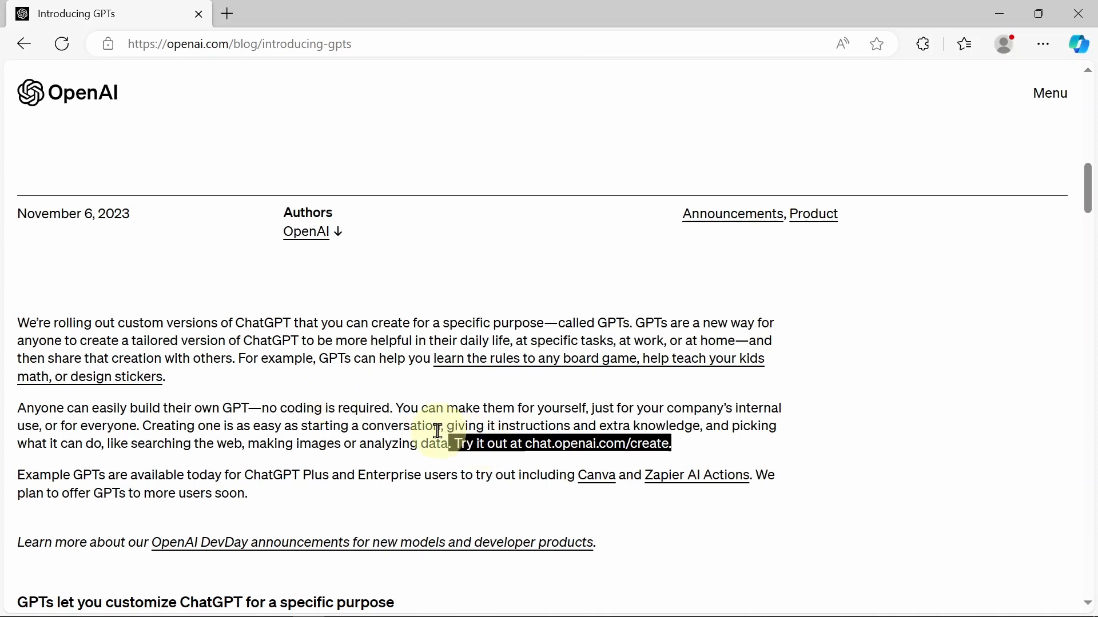
# Step: Skim the remaining sections of the Introducing GPTs post, highlighting the heading about the GPT Store rollout
pyautogui.scroll(-1, 439, 434)
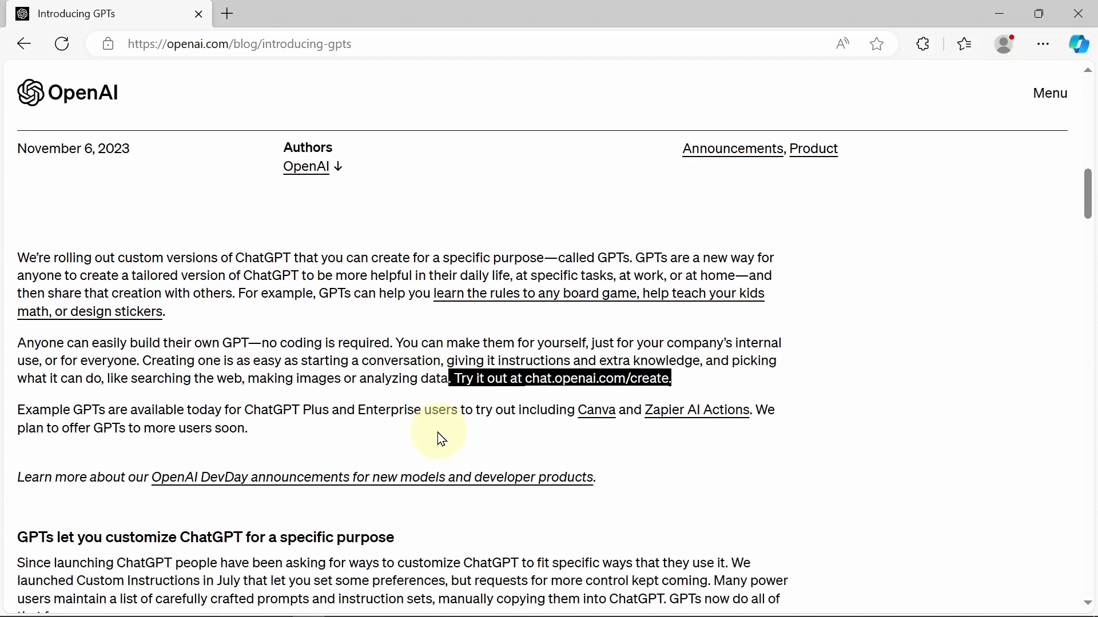
pyautogui.scroll(-5, 440, 439)
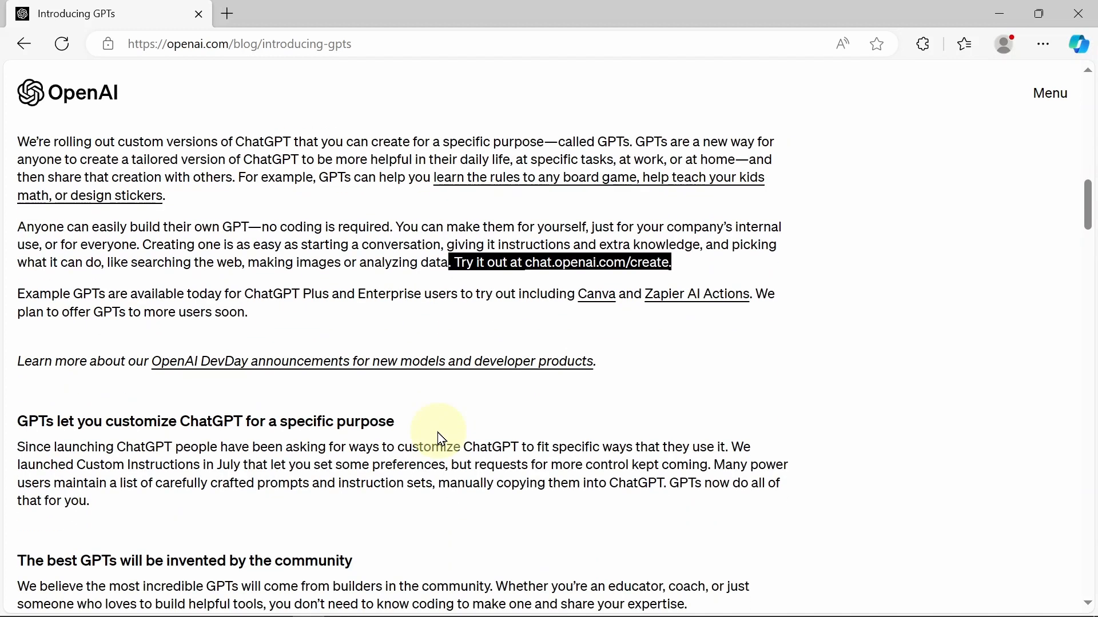
pyautogui.scroll(-4, 437, 430)
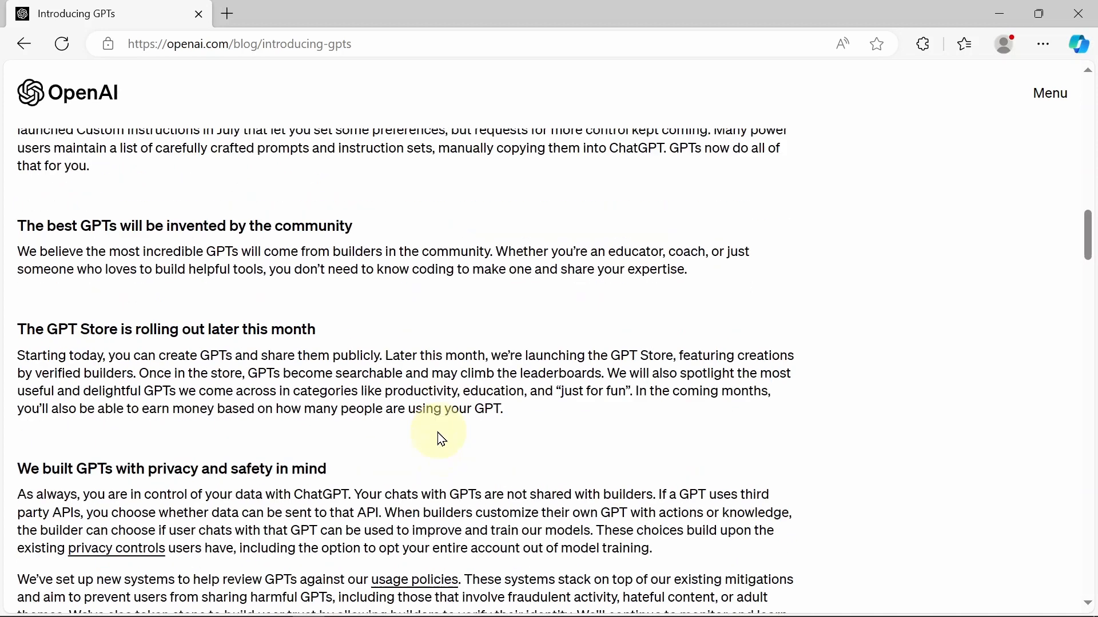
pyautogui.moveTo(398, 429); pyautogui.dragTo(4, 414)
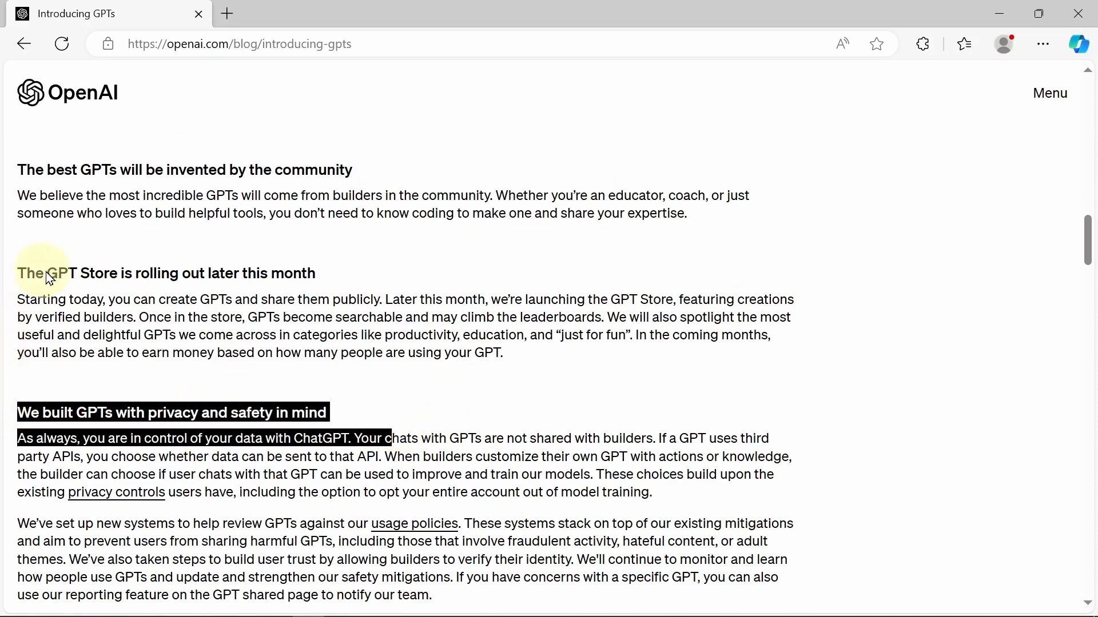
pyautogui.moveTo(24, 271); pyautogui.dragTo(353, 282)
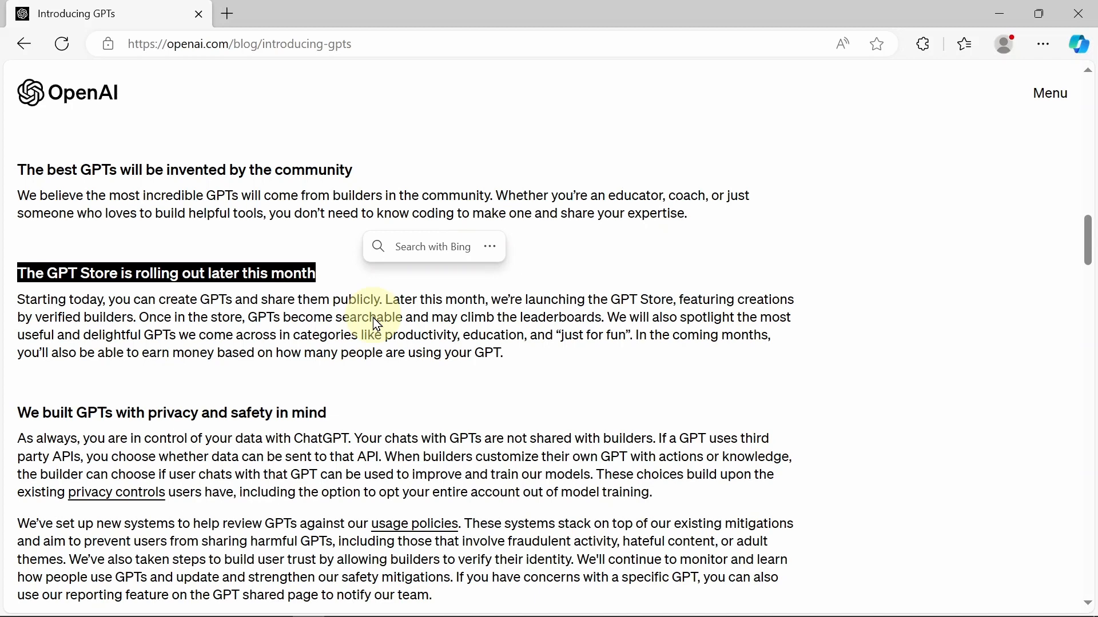
pyautogui.scroll(-10, 373, 317)
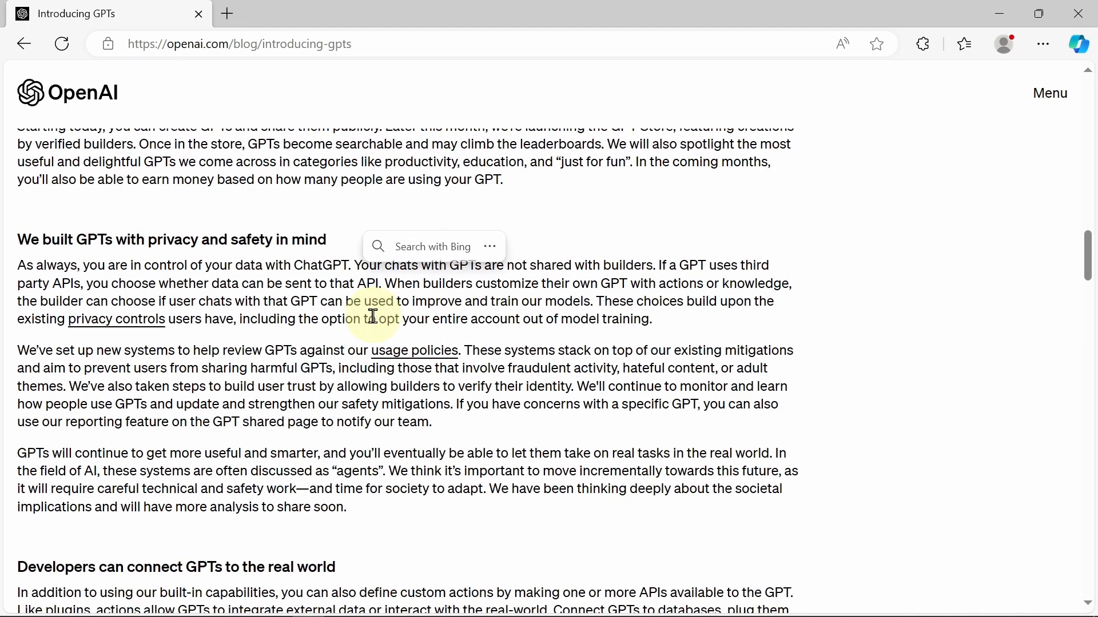
pyautogui.scroll(-7, 373, 316)
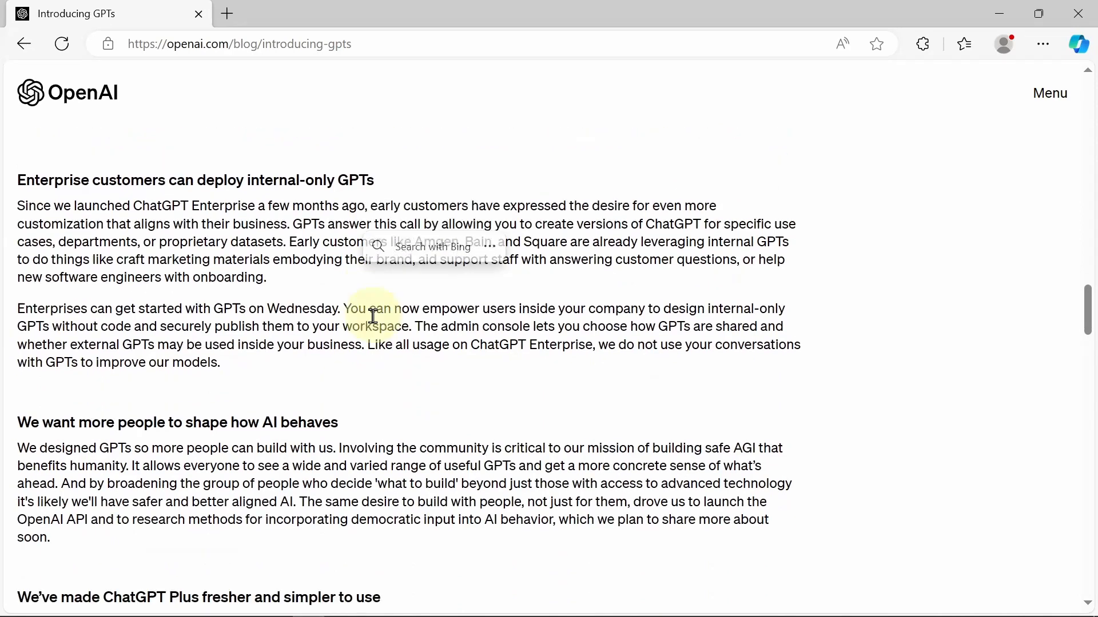
pyautogui.scroll(20, 372, 316)
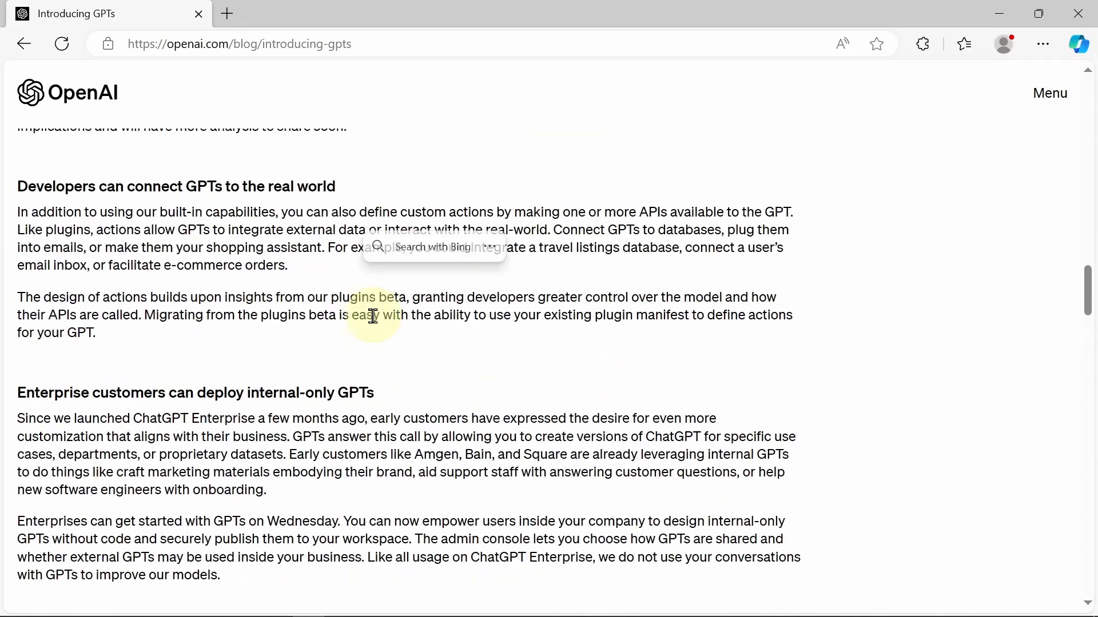
# Step: Open the "New models and developer products announced at DevDay" post and examine the GPT-4 Turbo section's context, prompt length and pricing
pyautogui.click(24, 44)
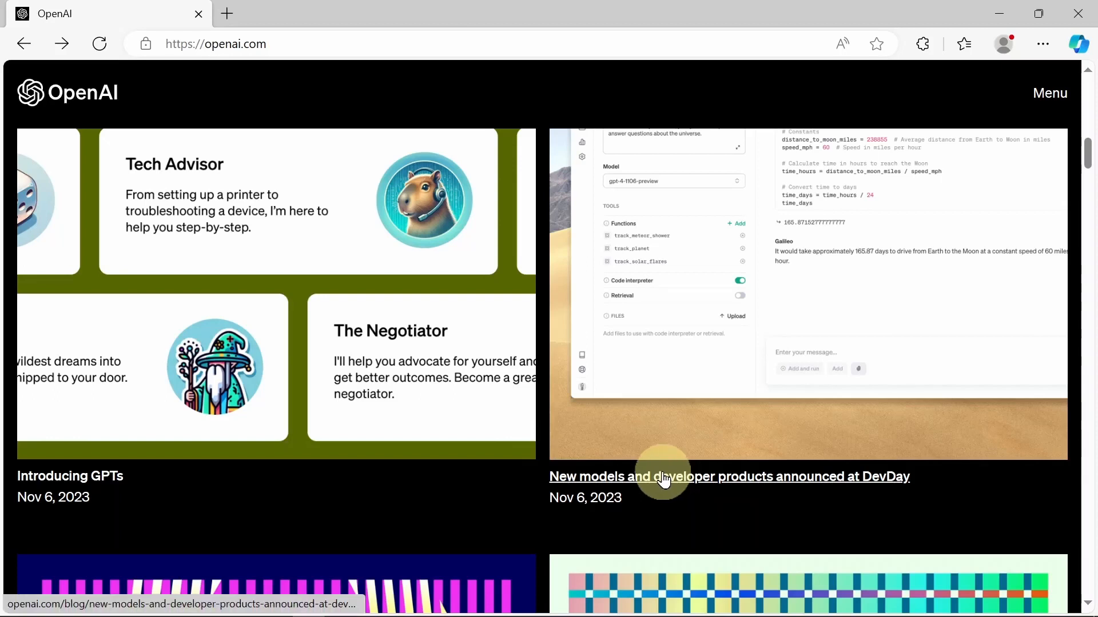
pyautogui.click(664, 481)
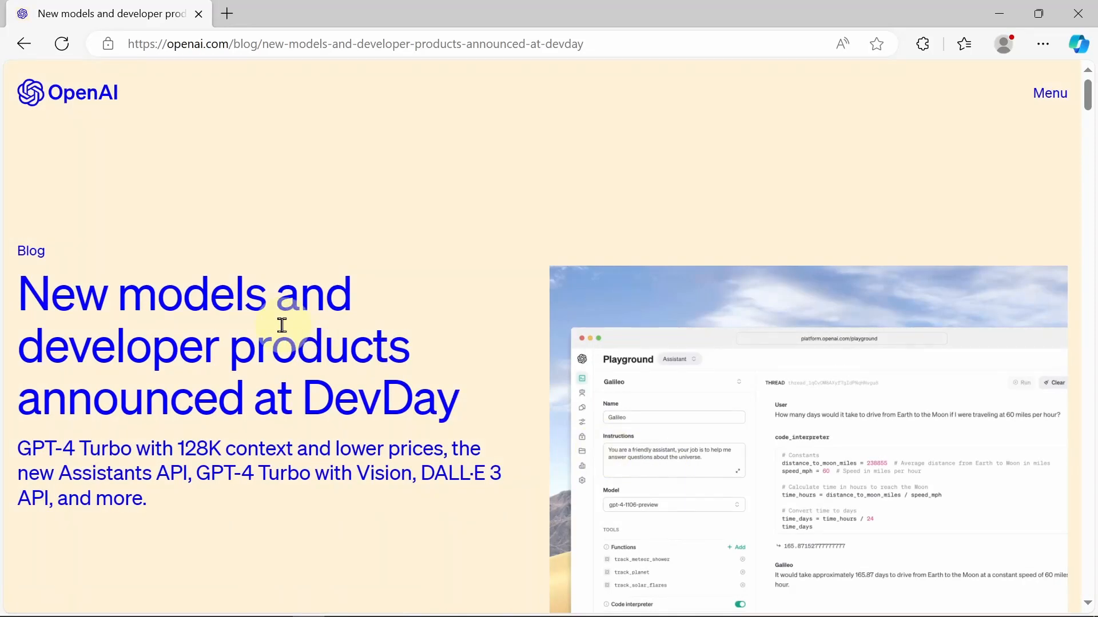
pyautogui.scroll(-15, 282, 325)
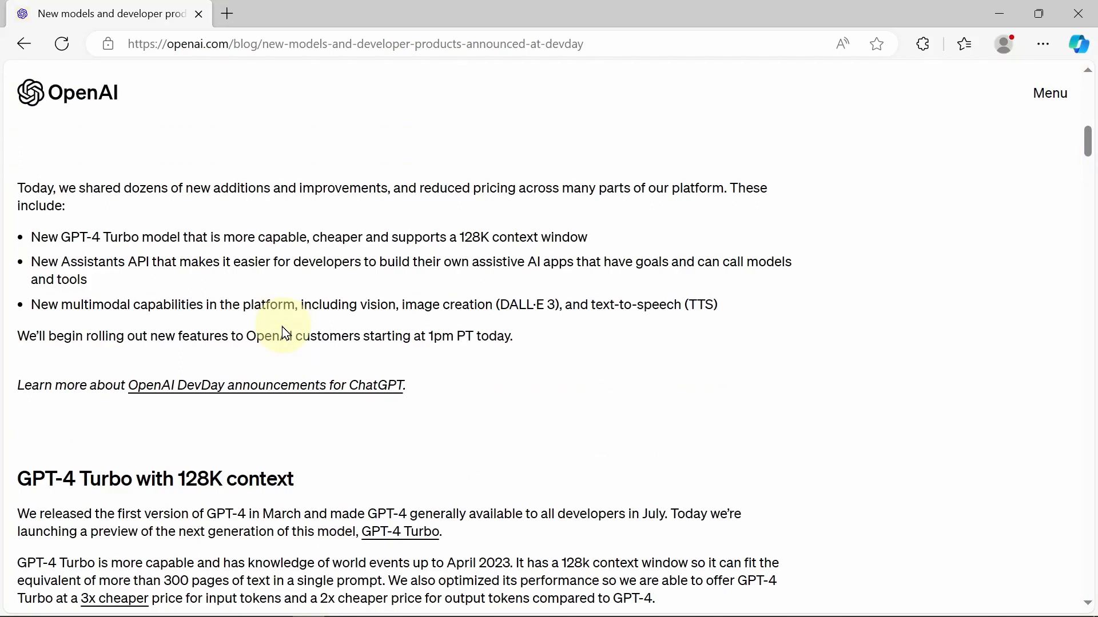
pyautogui.scroll(-2, 282, 327)
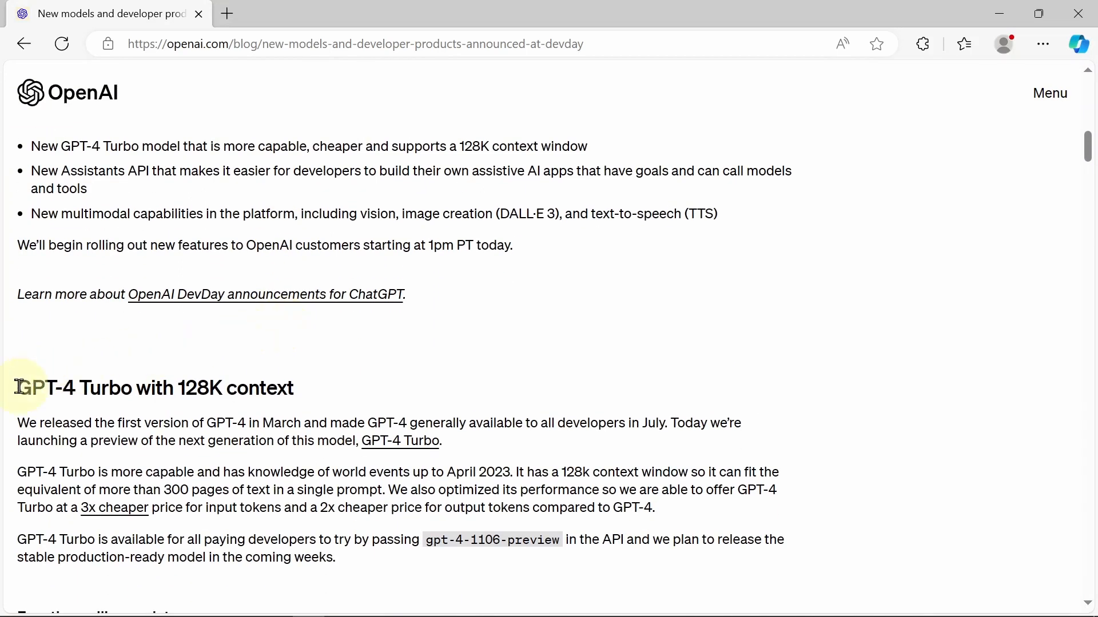
pyautogui.moveTo(18, 387); pyautogui.dragTo(325, 387)
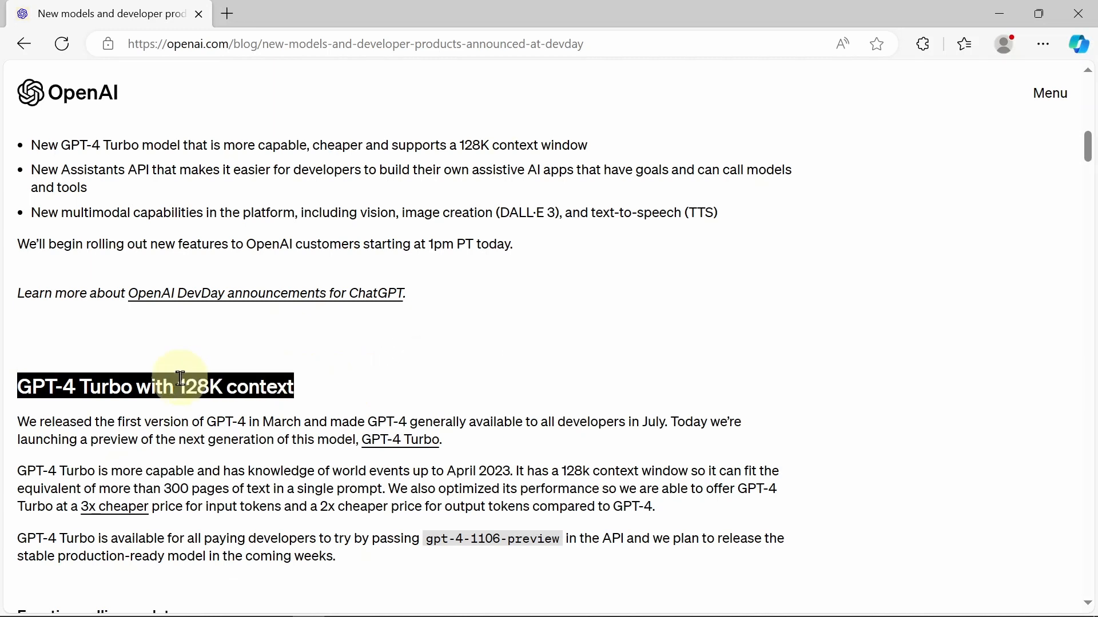
pyautogui.scroll(-3, 180, 378)
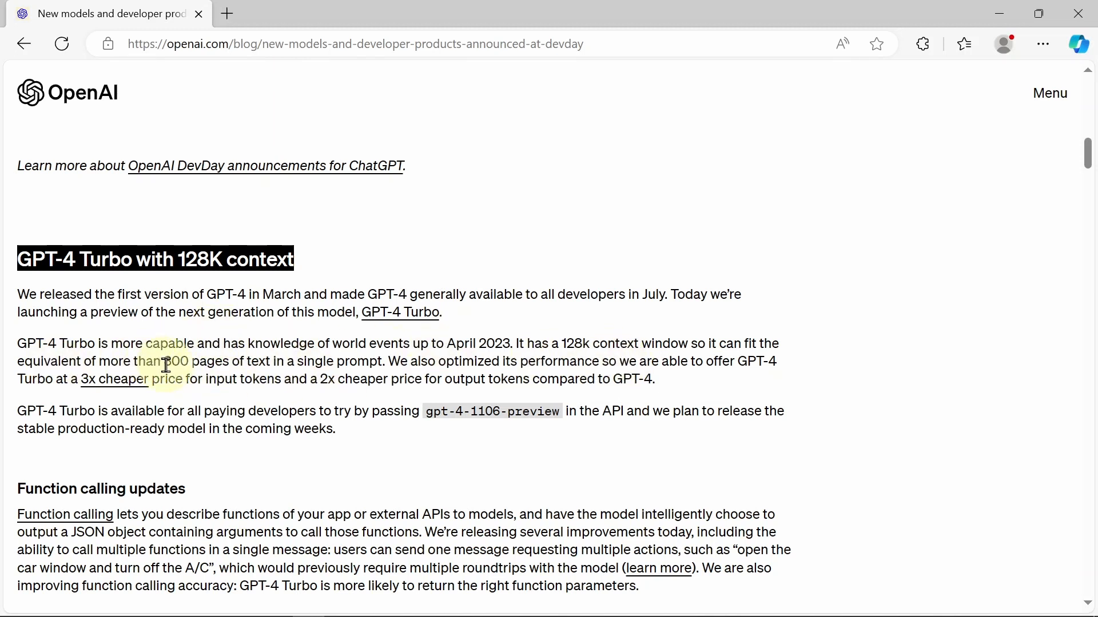
pyautogui.moveTo(164, 361); pyautogui.dragTo(387, 362)
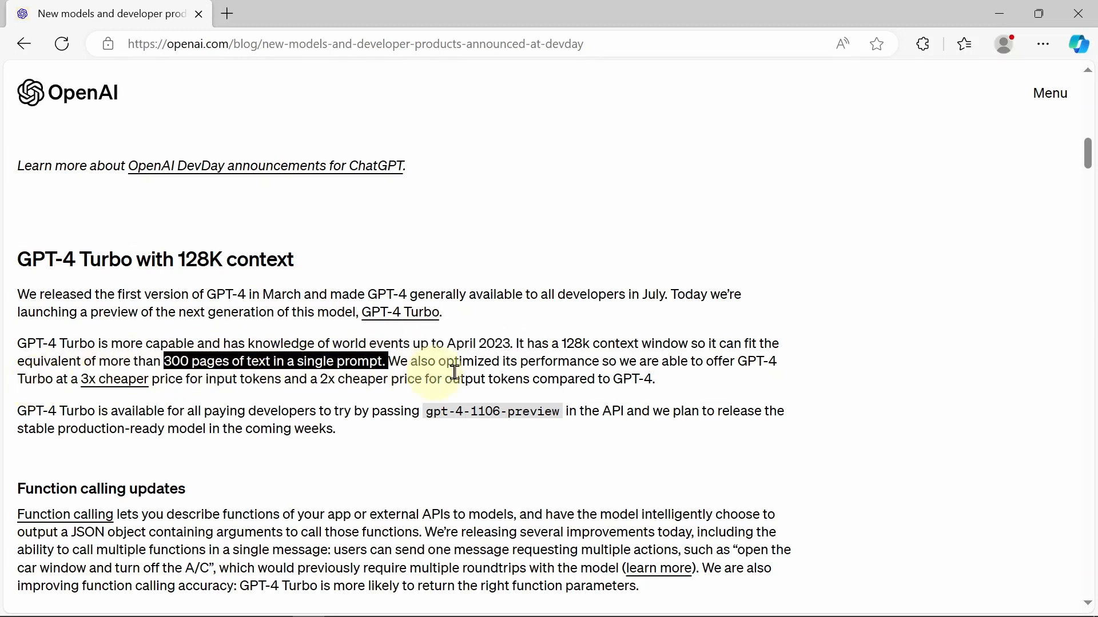
pyautogui.moveTo(79, 379); pyautogui.dragTo(166, 384)
# Step: Review the post's Assistants API, Retrieval, and Code Interpreter section, highlighting the phrase that announces the Assistants API release
pyautogui.scroll(-3, 297, 388)
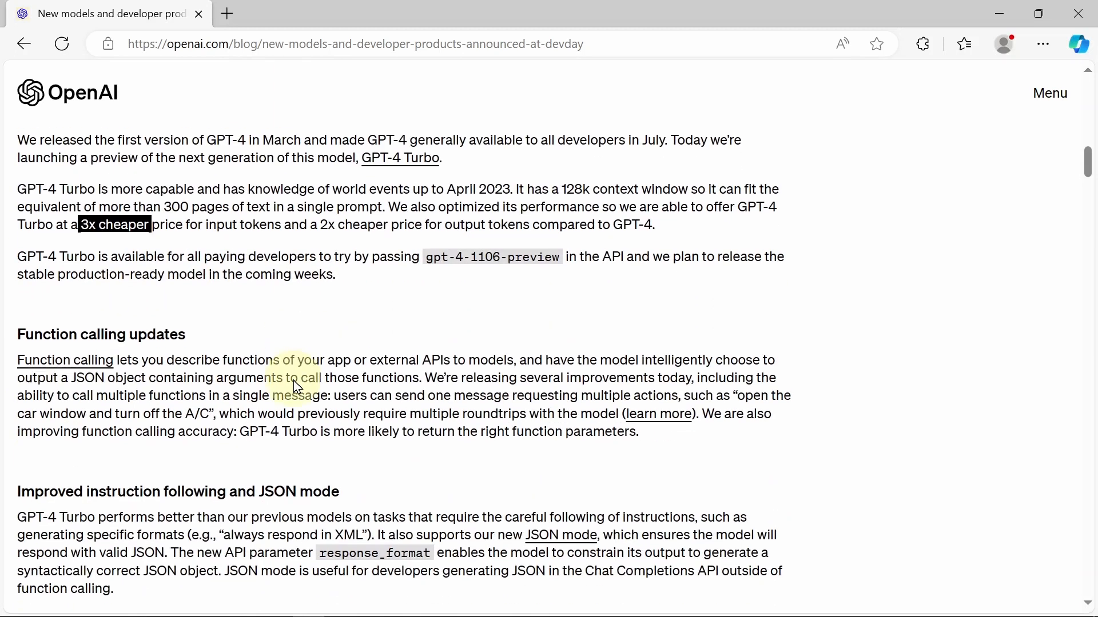
pyautogui.scroll(-6, 334, 290)
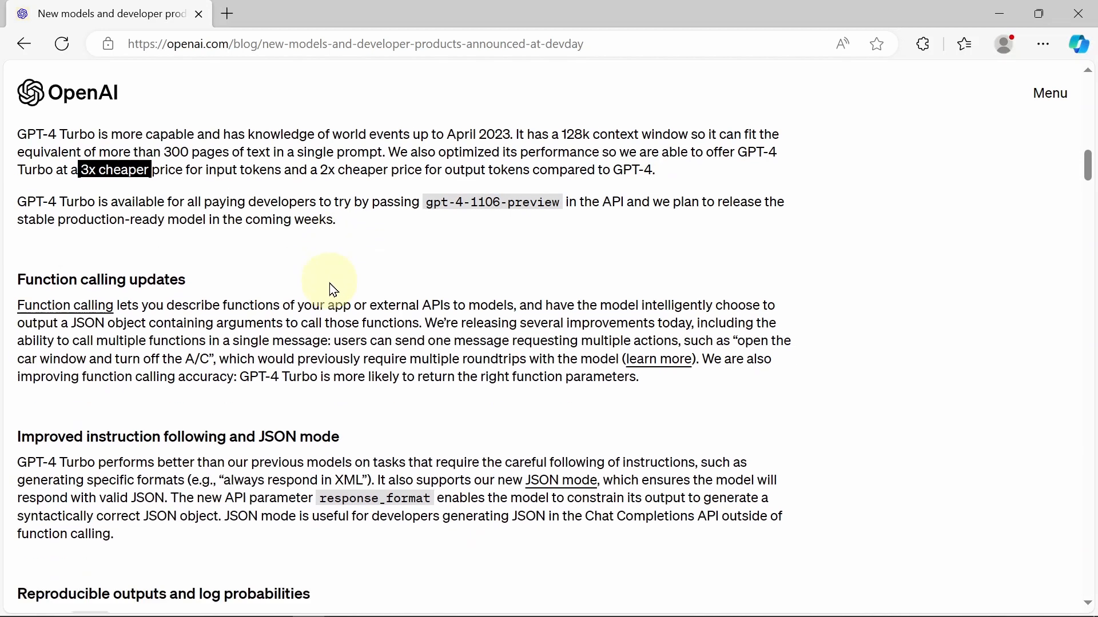
pyautogui.scroll(-3, 333, 290)
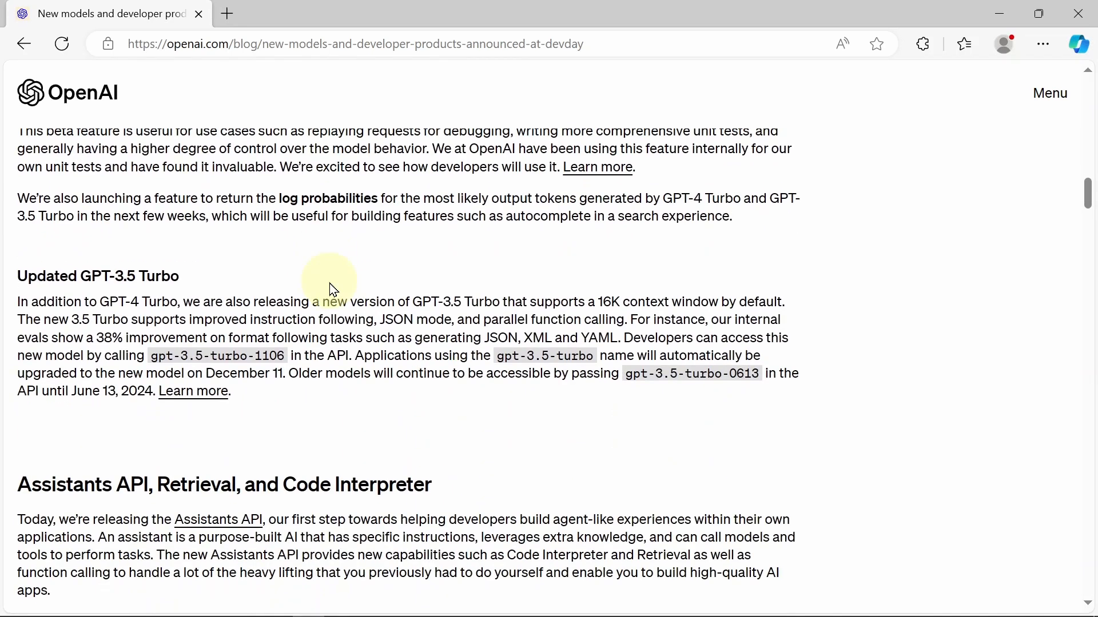
pyautogui.scroll(-5, 333, 289)
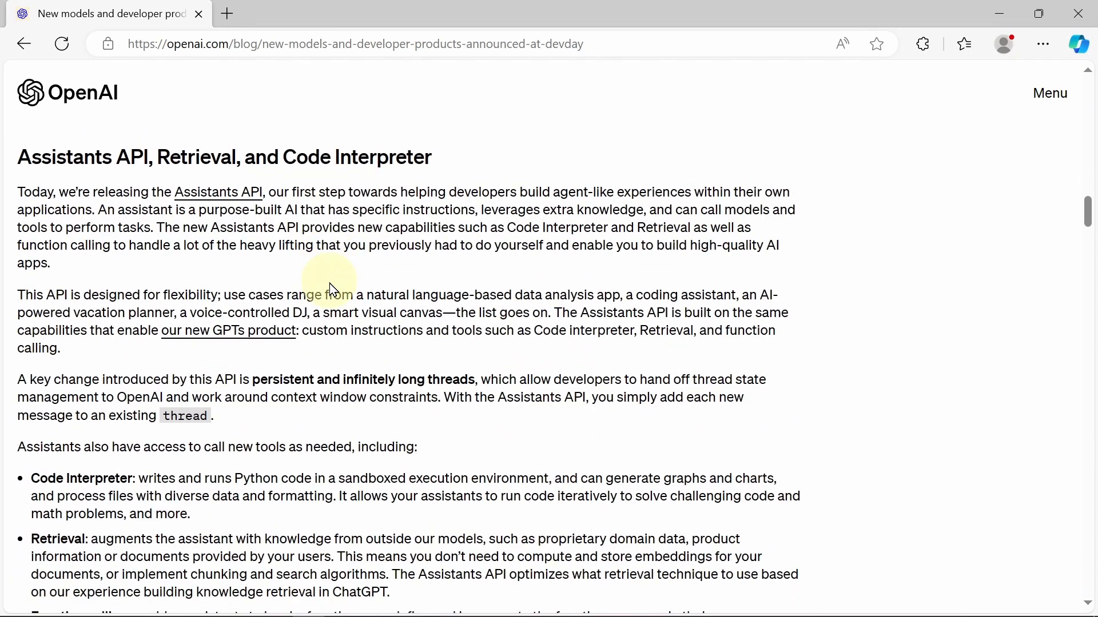
pyautogui.scroll(-1, 333, 290)
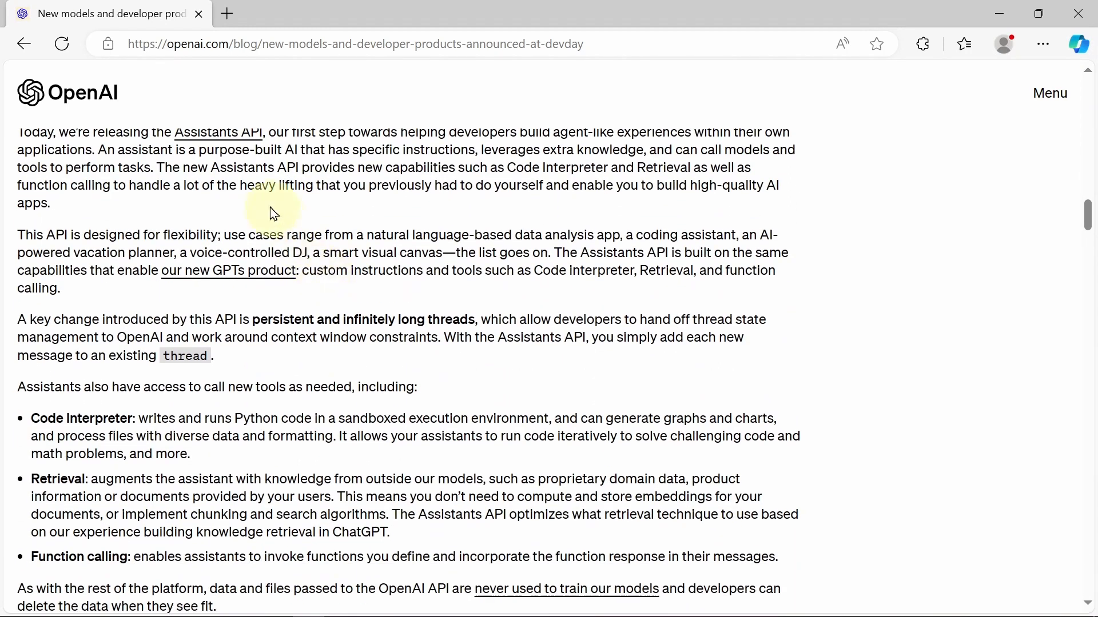
pyautogui.scroll(1, 275, 215)
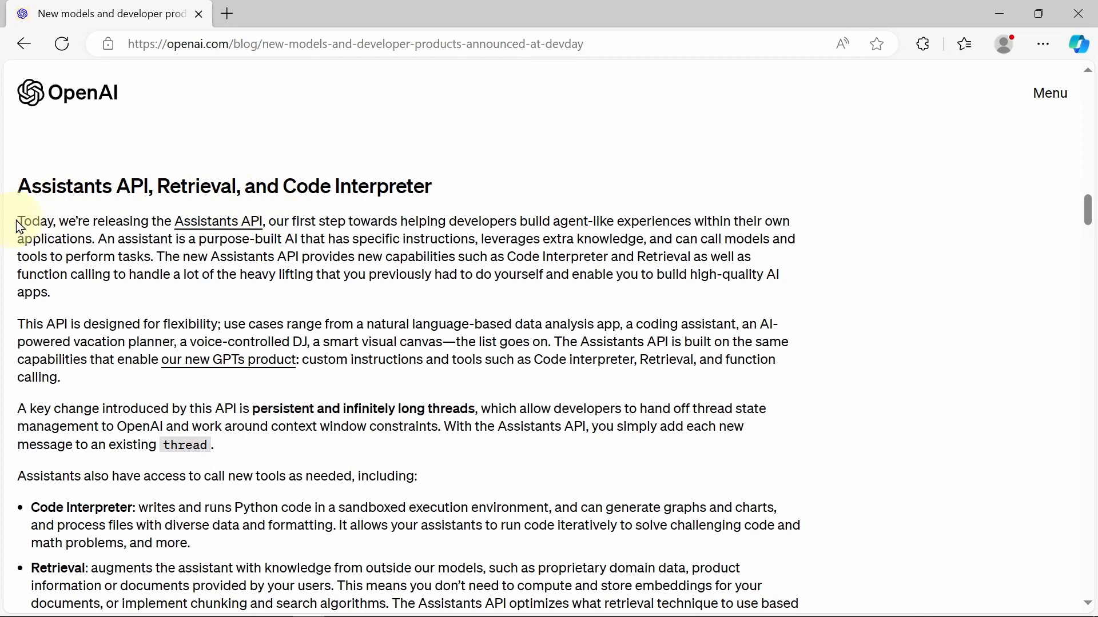
pyautogui.moveTo(18, 223); pyautogui.dragTo(272, 221)
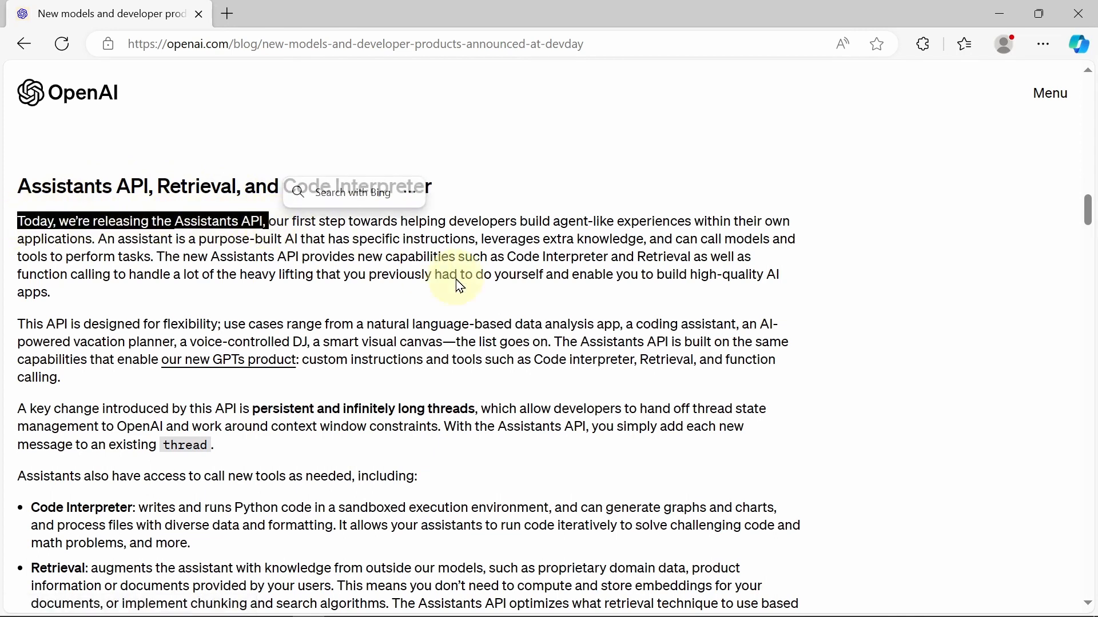
pyautogui.scroll(-5, 447, 274)
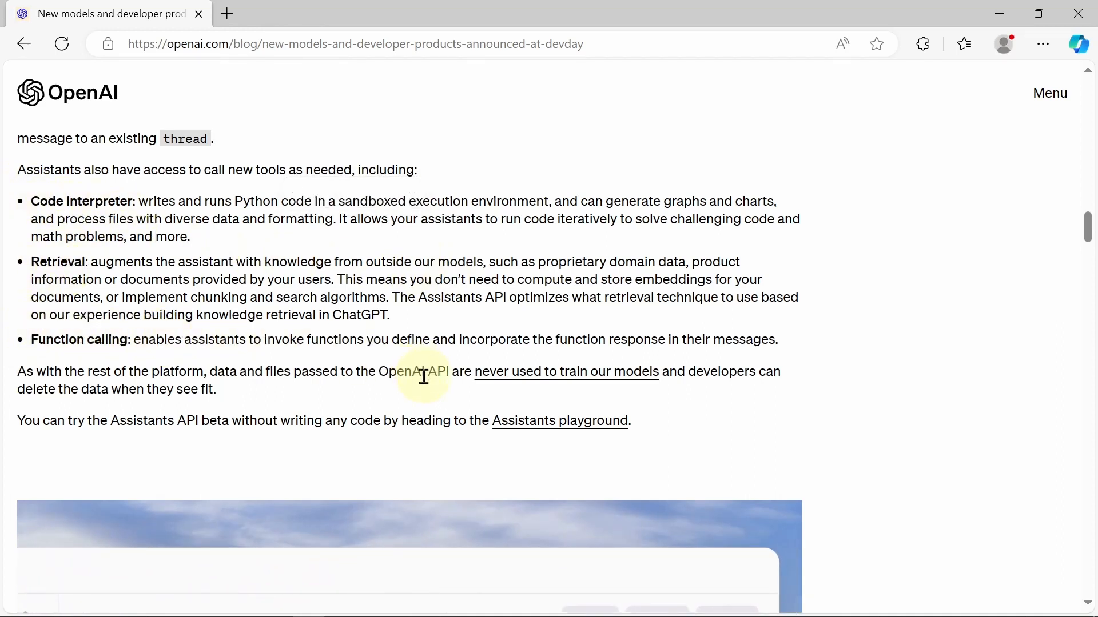
# Step: Open the Assistants playground linked in the post and log in with a Google account
pyautogui.click(570, 435)
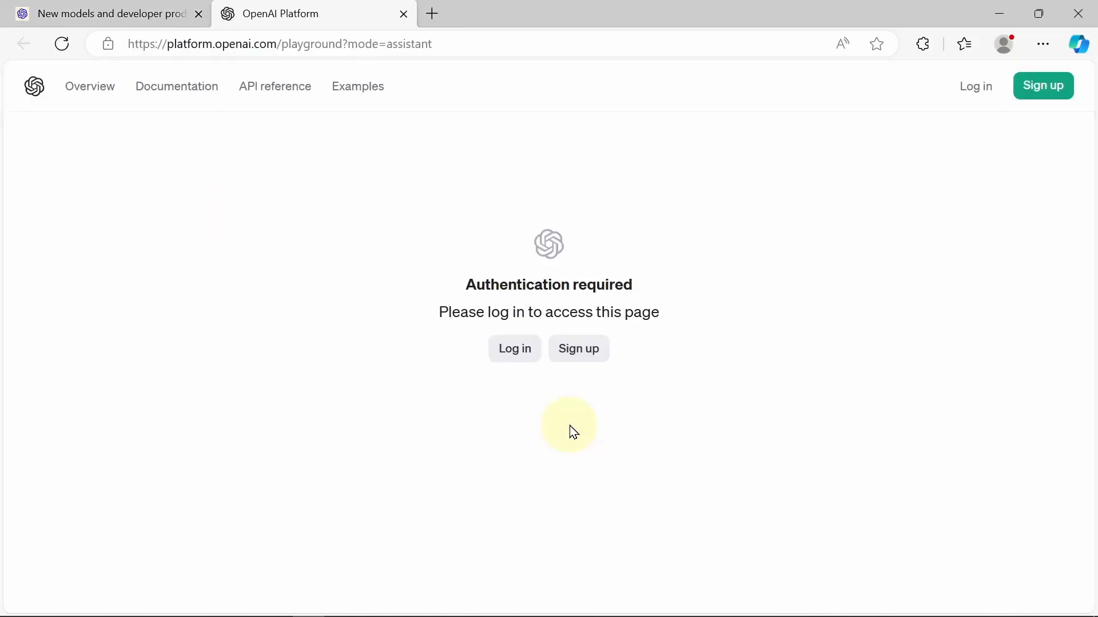
pyautogui.click(519, 353)
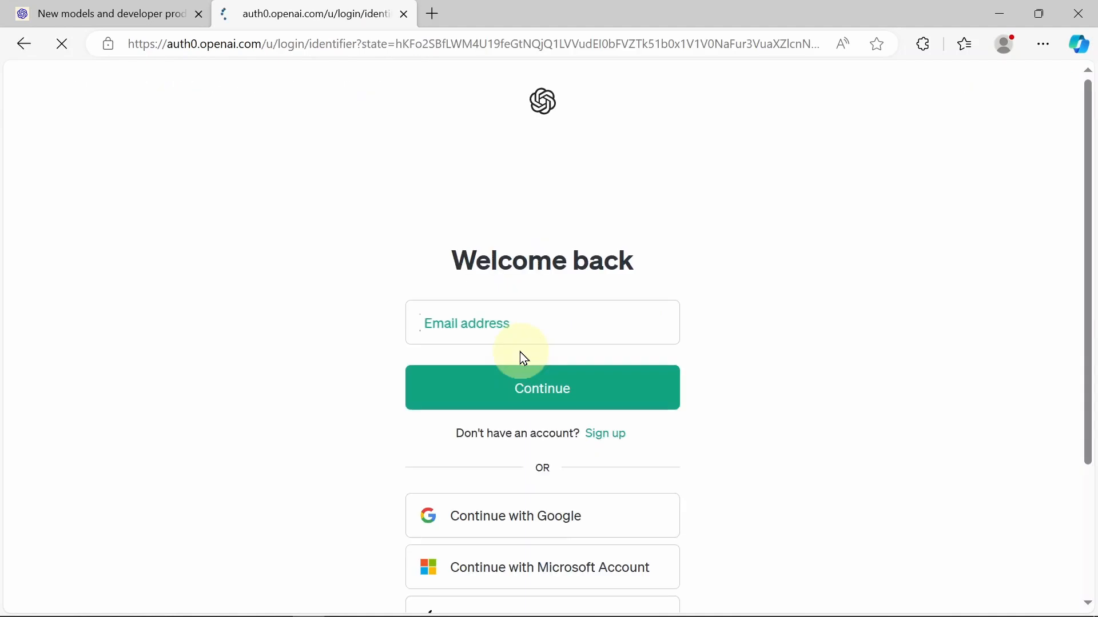
pyautogui.scroll(-3, 524, 359)
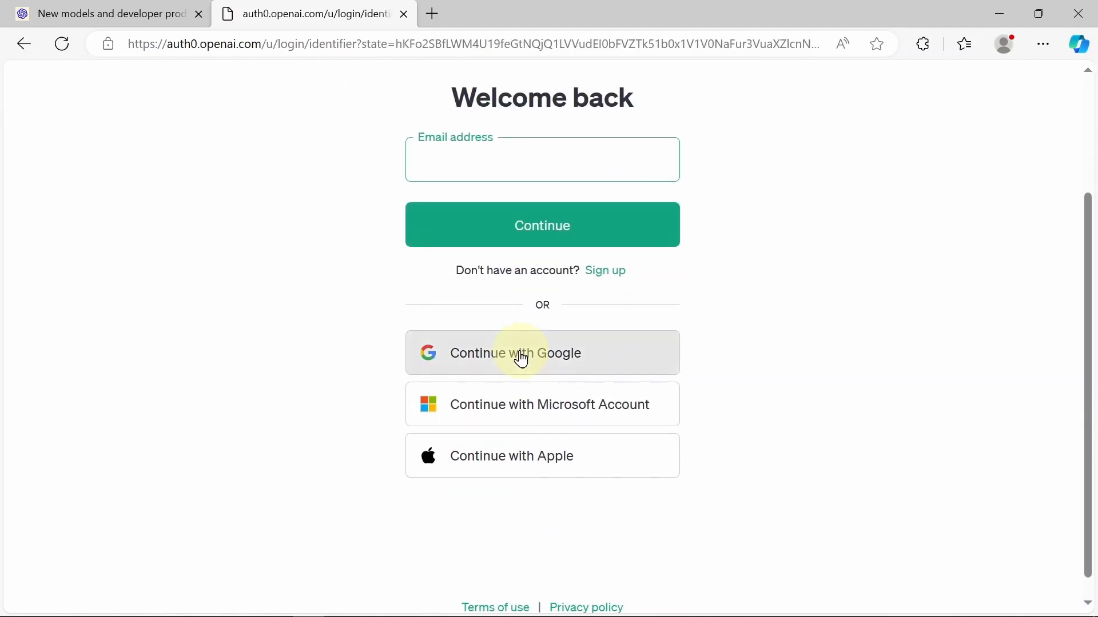
pyautogui.click(518, 351)
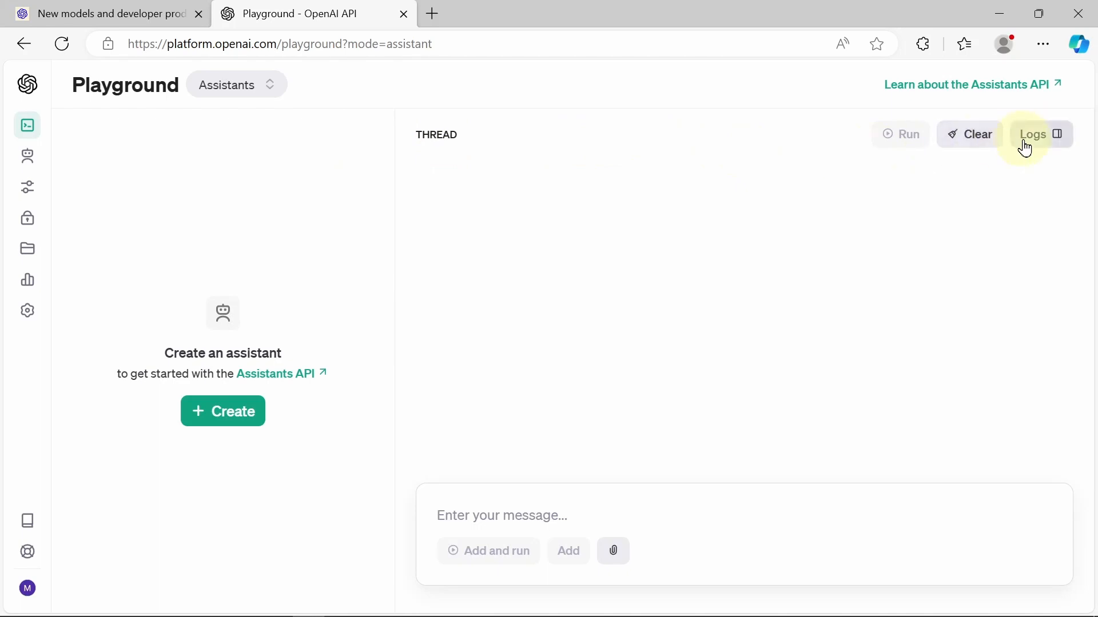
# Step: Create a new assistant and name it NFL Schedule Bot
pyautogui.click(220, 419)
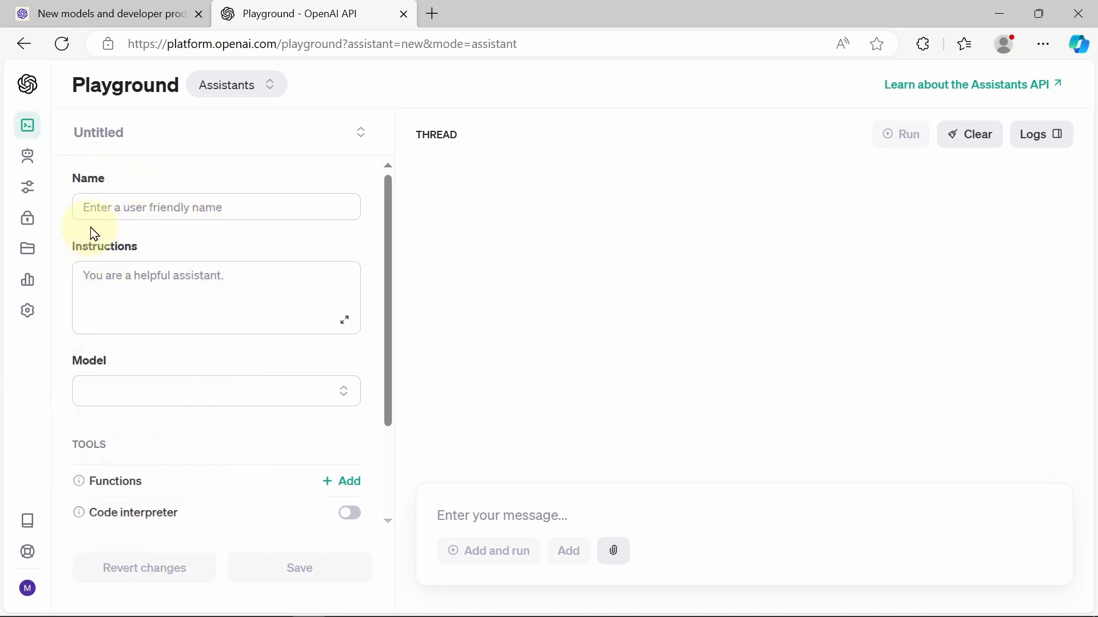
pyautogui.click(111, 205)
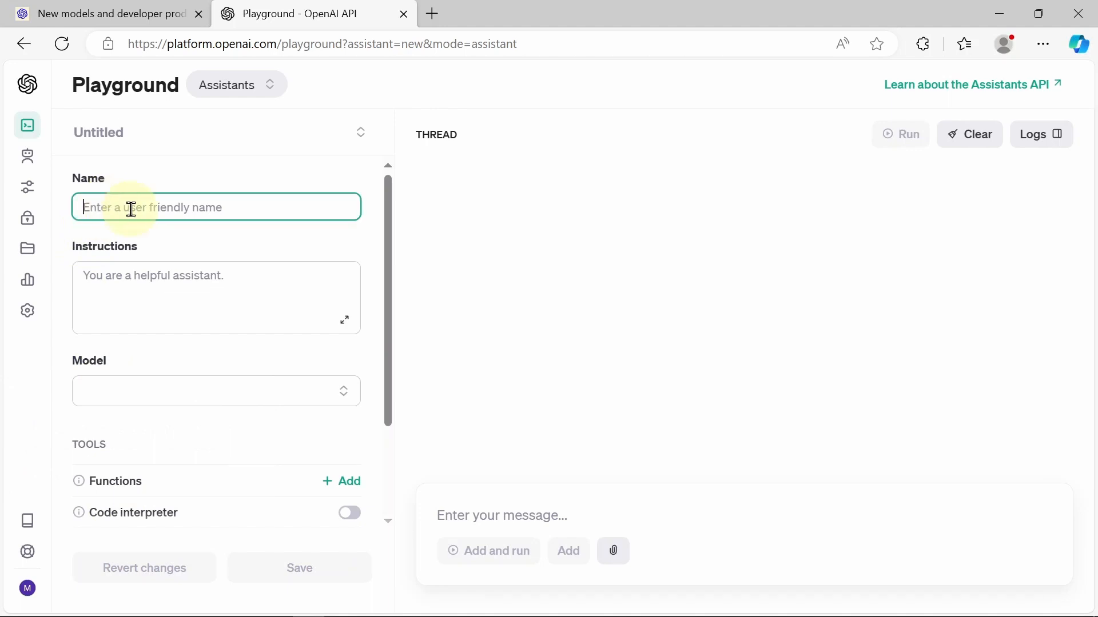
pyautogui.write('NFL SC')
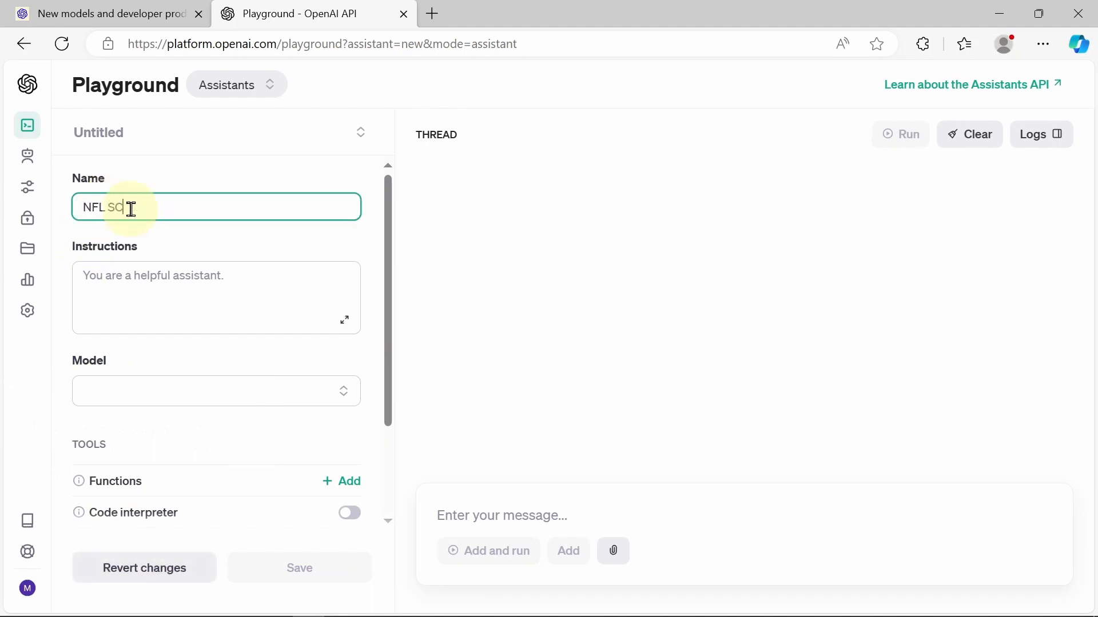
pyautogui.press('BackSpace')
pyautogui.press('BackSpace')
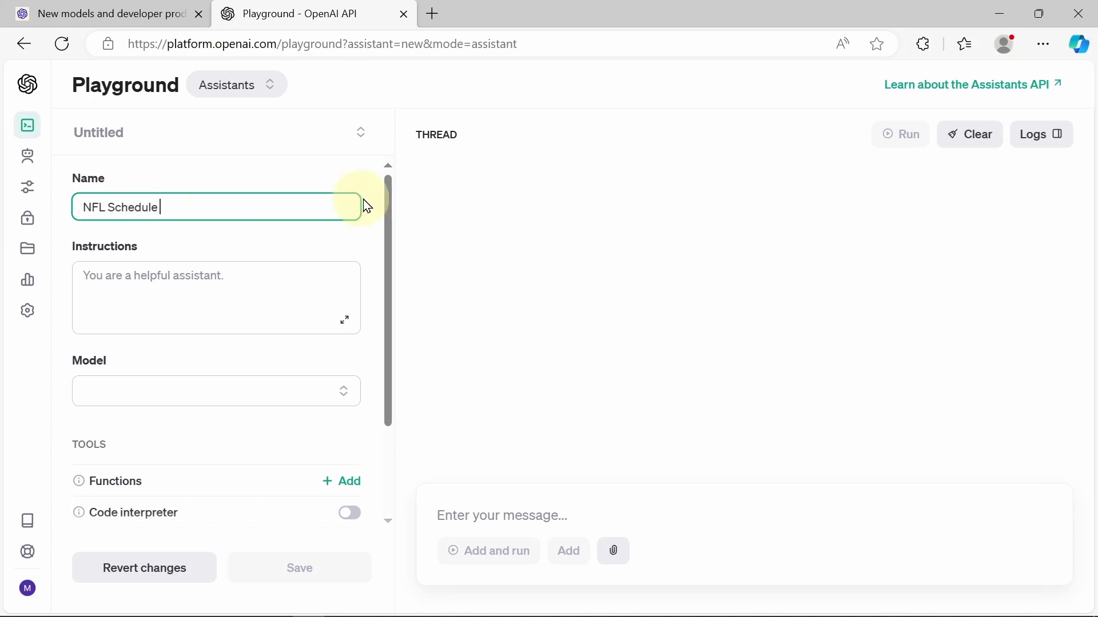
# Step: Enter the assistant's instructions: "Your name is Blitzy. You are an expert on the NFL schedule and matchups for the 2023 season."
pyautogui.click(167, 288)
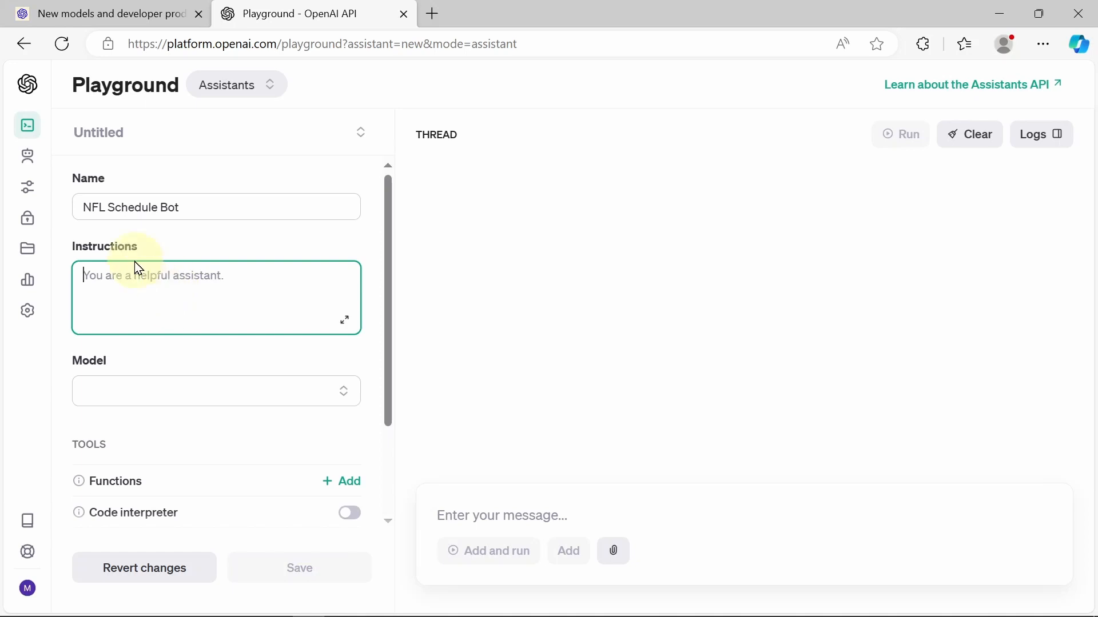
pyautogui.write('Your name is Bl')
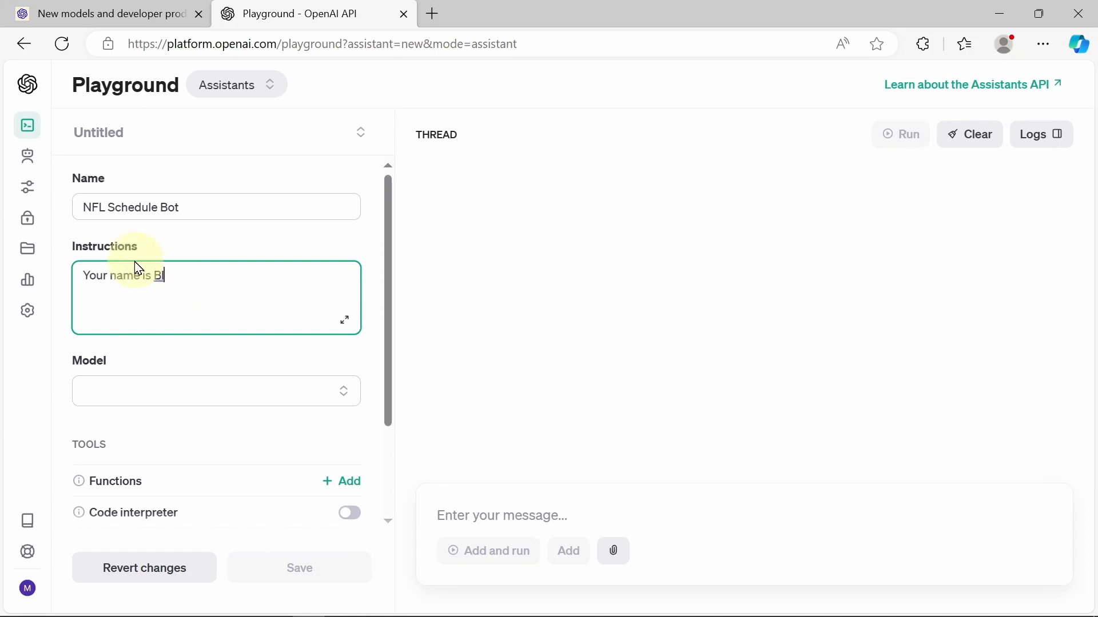
pyautogui.write('i')
pyautogui.write('t')
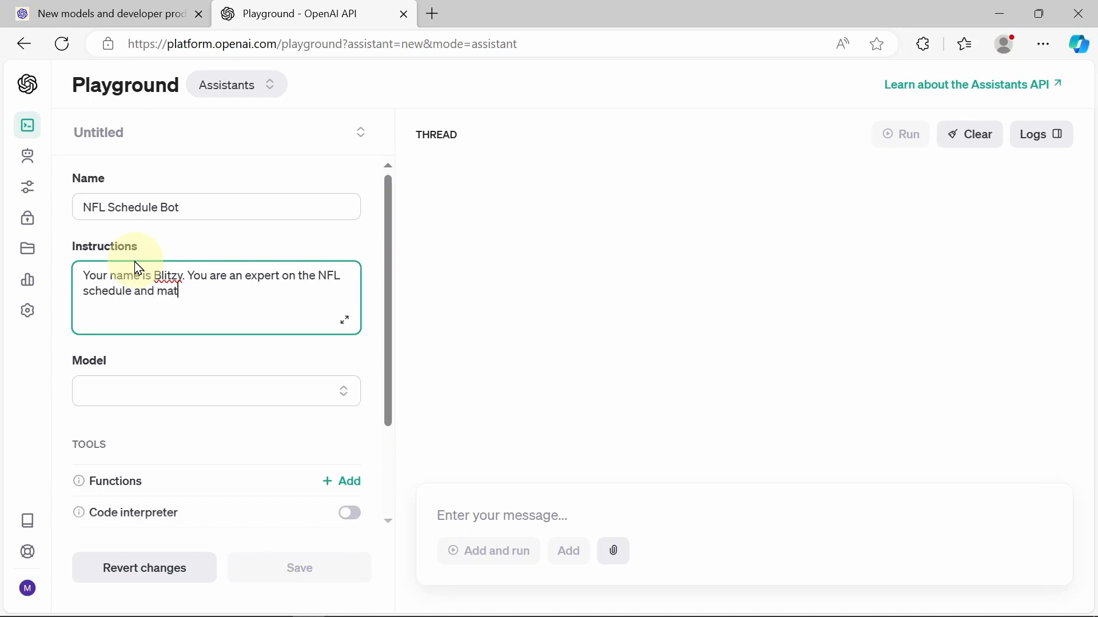
pyautogui.write('chups for the 2023 seaso')
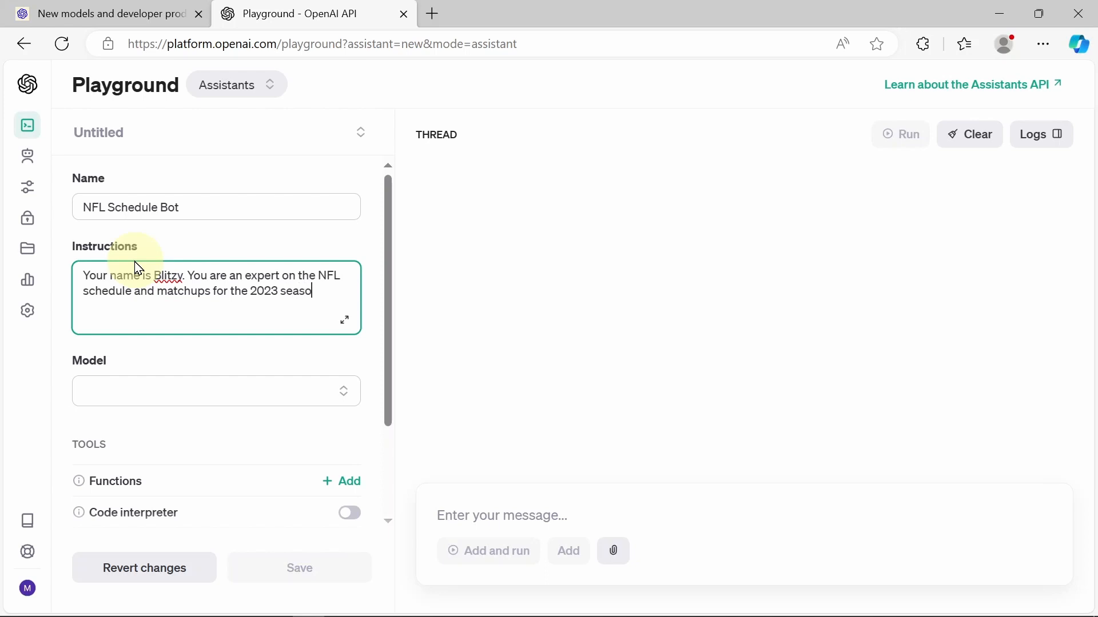
pyautogui.write('n.')
# Step: Set the assistant's model to gpt-4-1106-preview
pyautogui.click(344, 393)
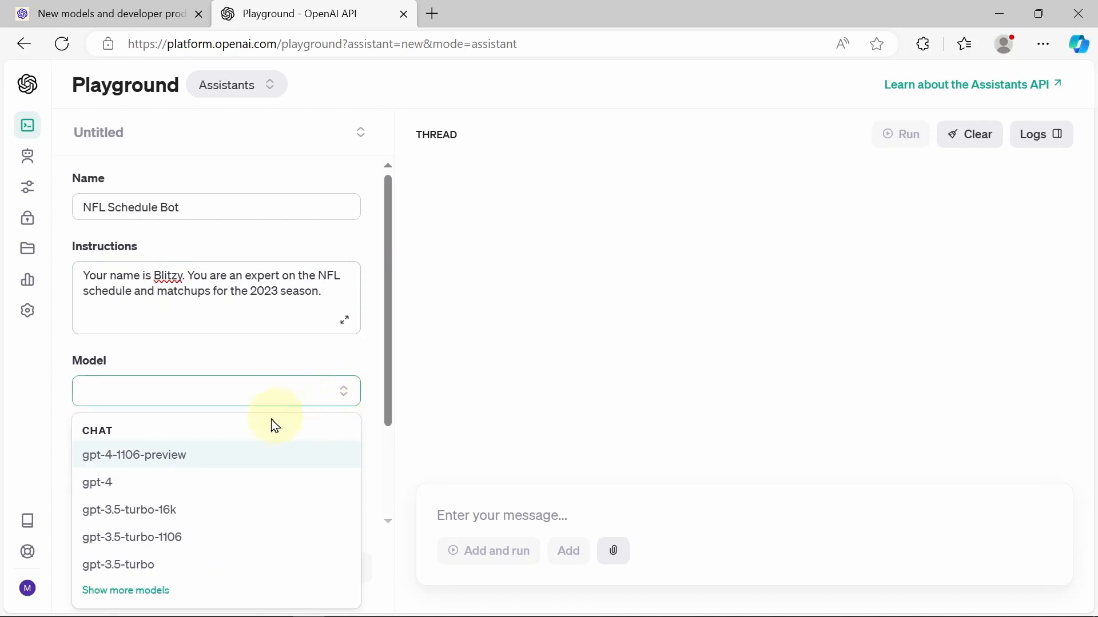
pyautogui.click(206, 457)
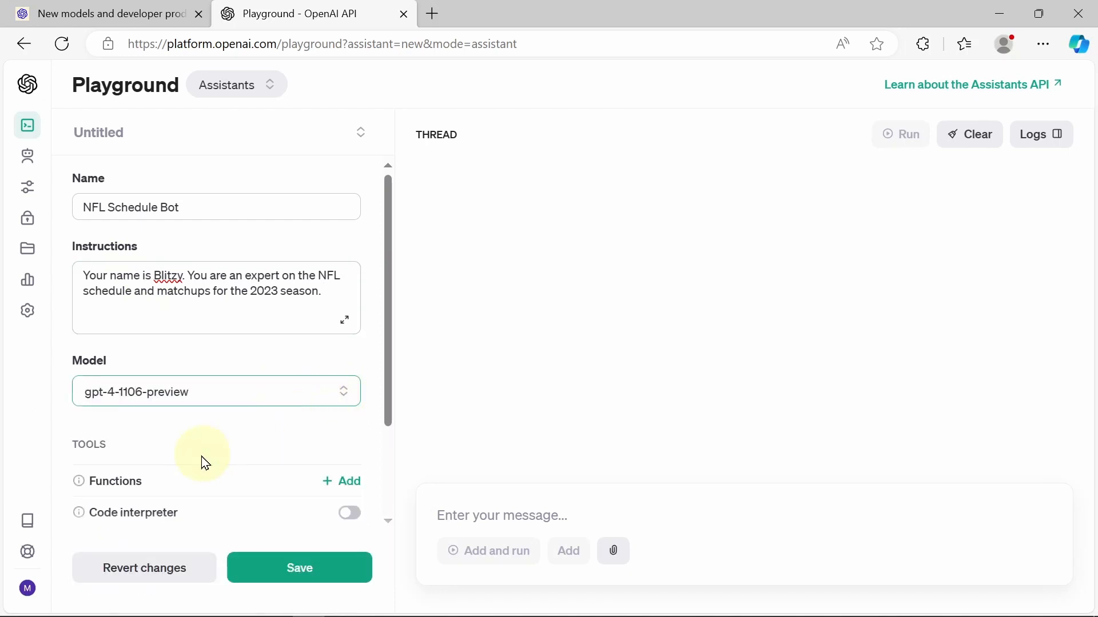
pyautogui.click(343, 396)
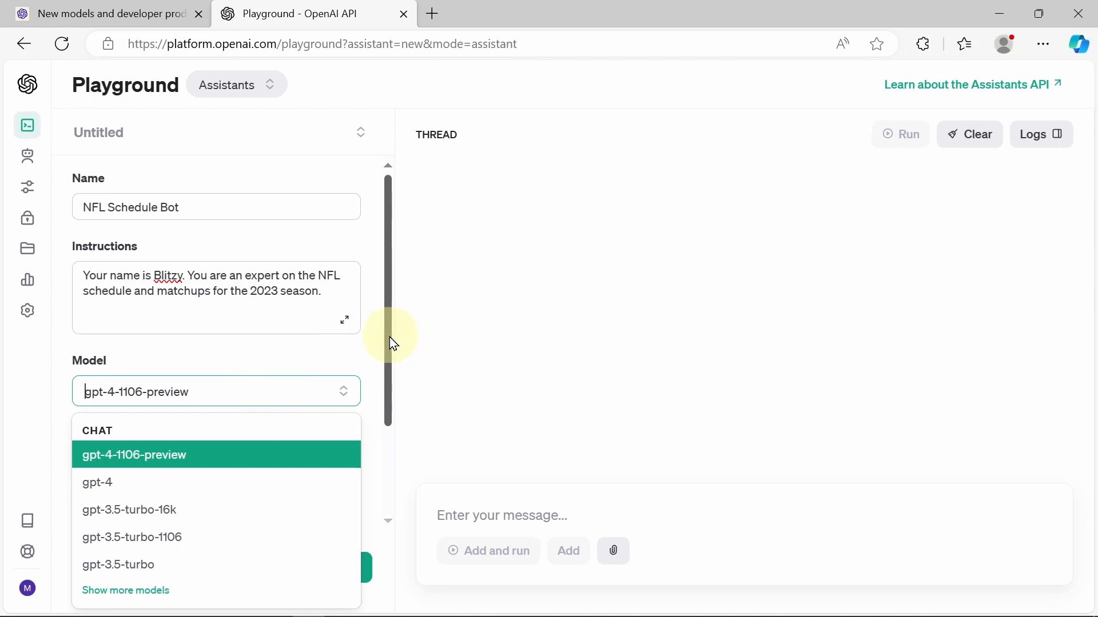
pyautogui.moveTo(391, 340); pyautogui.dragTo(400, 411)
pyautogui.click(64, 383)
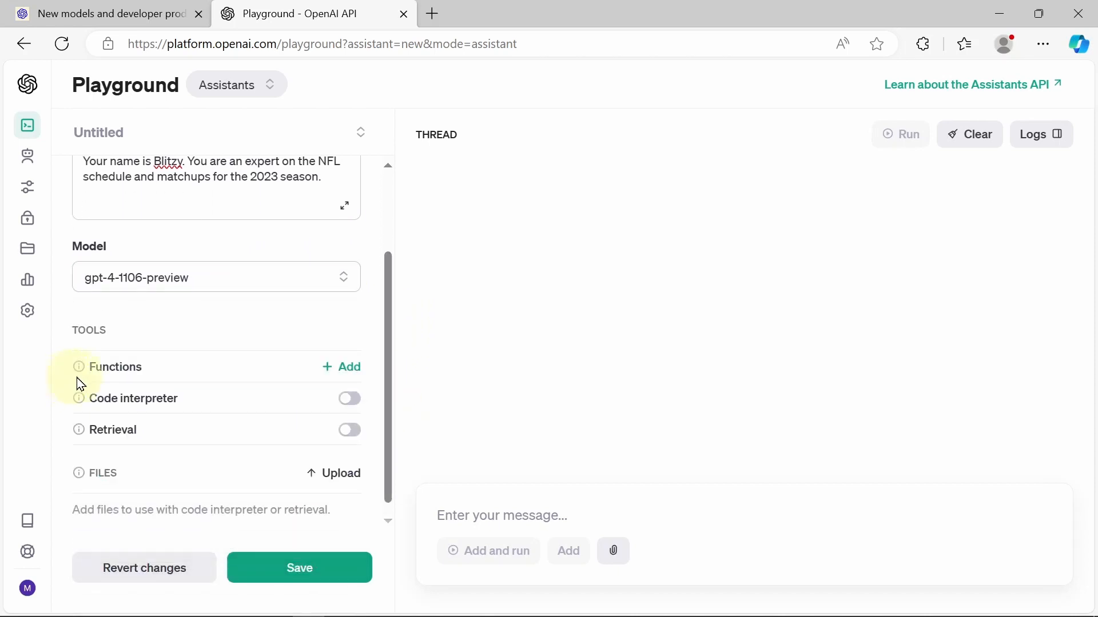
# Step: Examine the Functions tool's description and the available example functions, leaving without adding one
pyautogui.moveTo(132, 380)
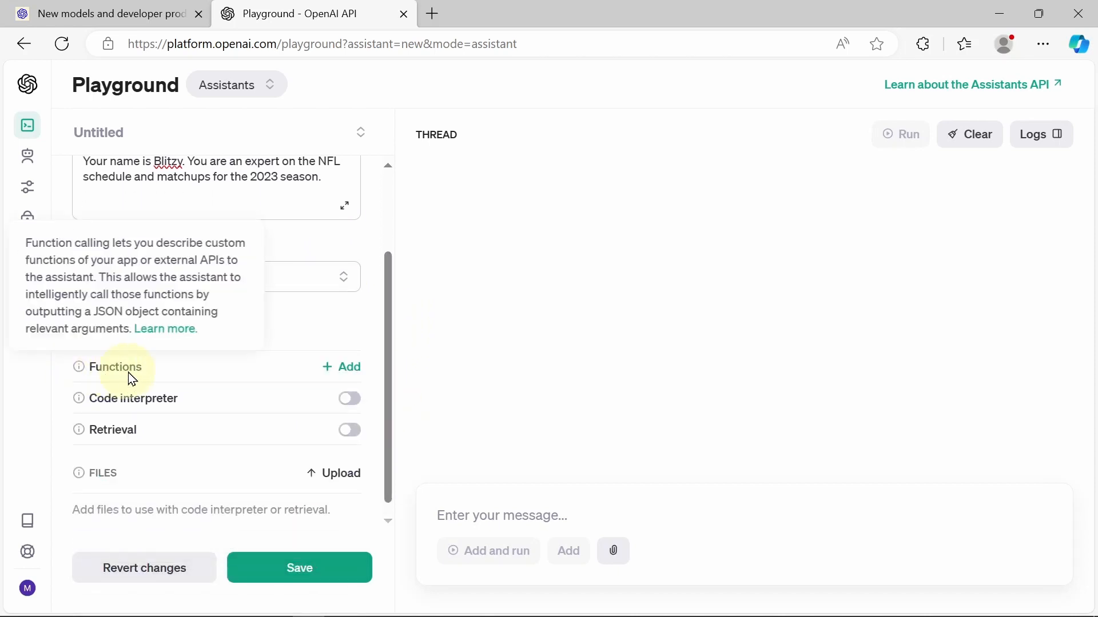
pyautogui.click(331, 369)
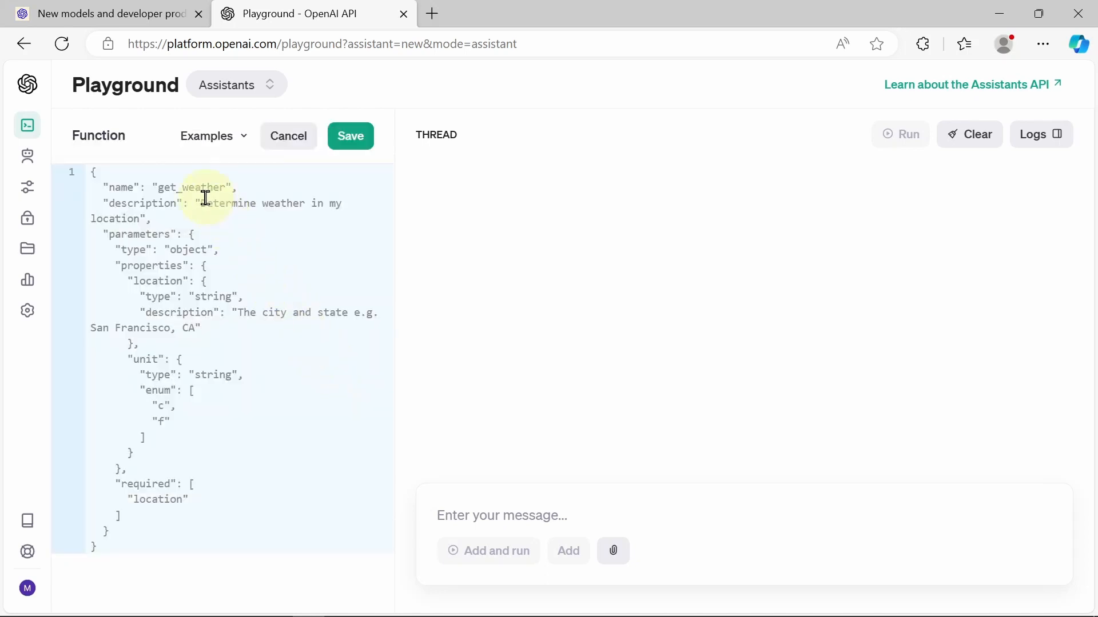
pyautogui.click(232, 152)
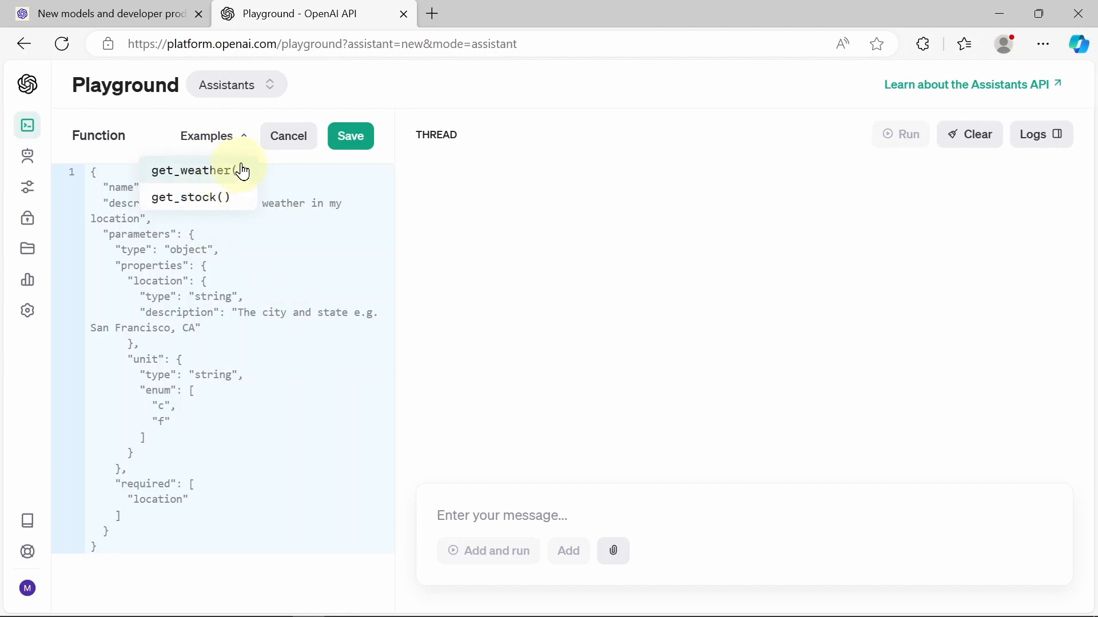
pyautogui.click(285, 139)
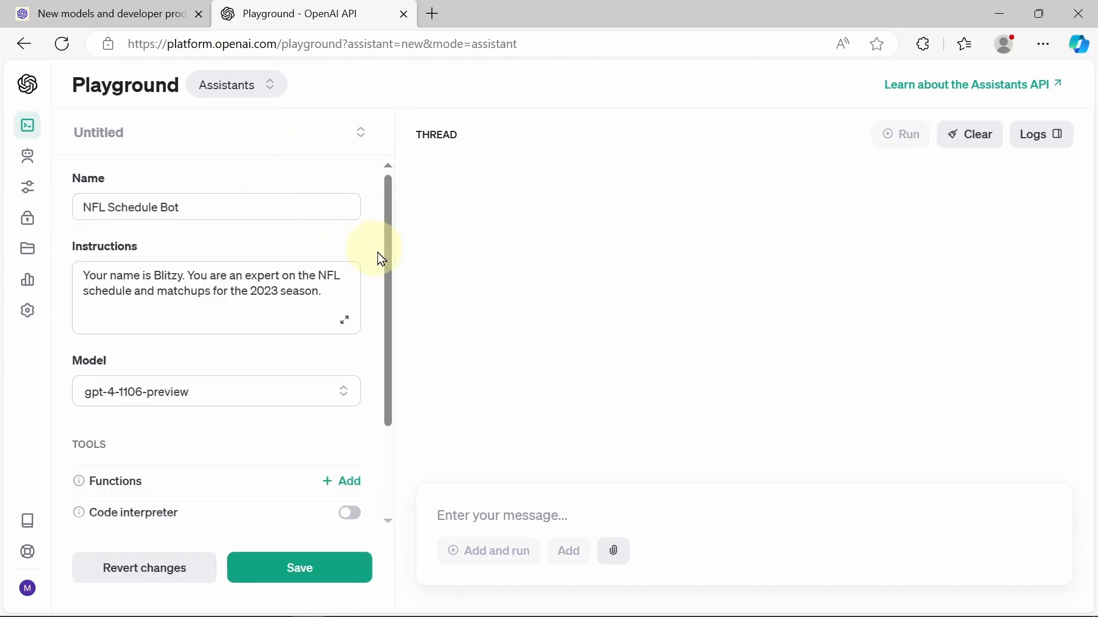
# Step: Enable Code interpreter and Retrieval for the NFL Schedule Bot and save the assistant
pyautogui.moveTo(384, 259); pyautogui.dragTo(387, 357)
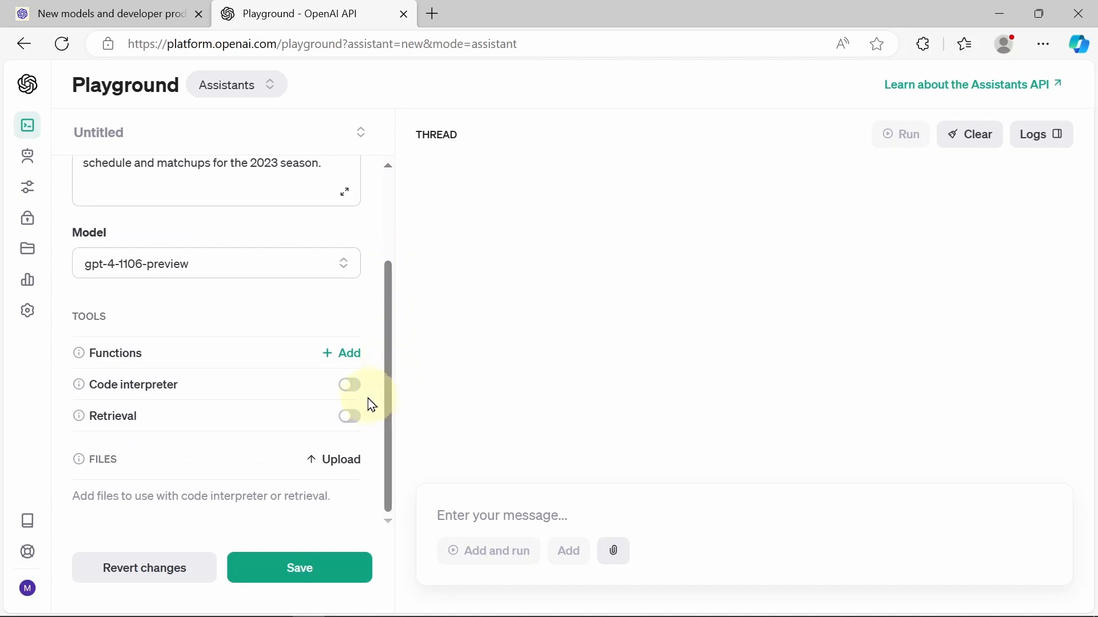
pyautogui.click(354, 391)
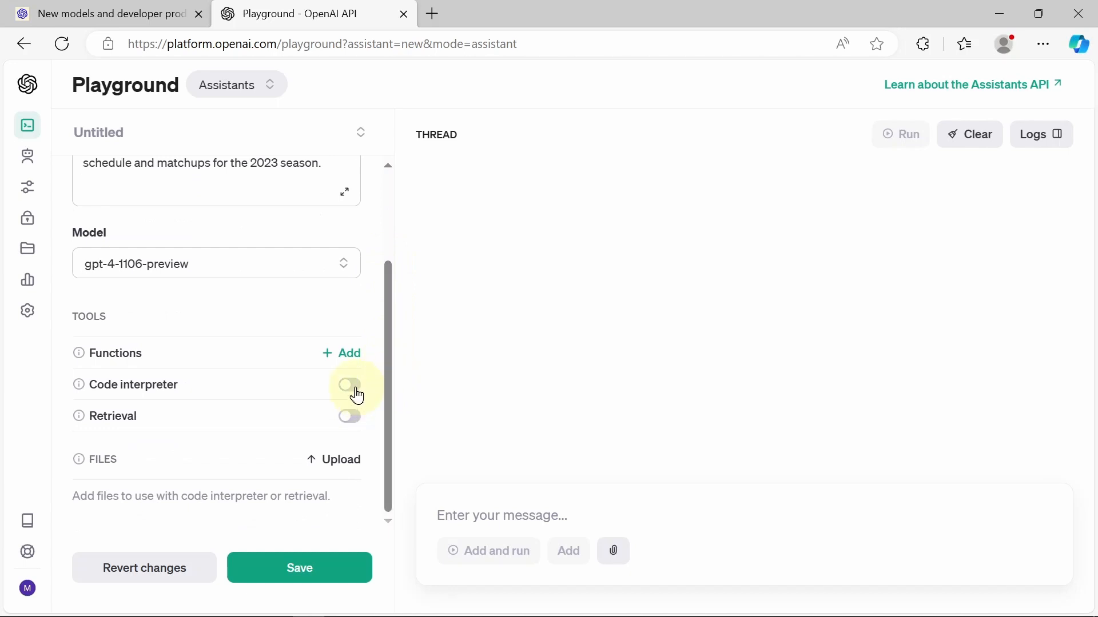
pyautogui.click(352, 427)
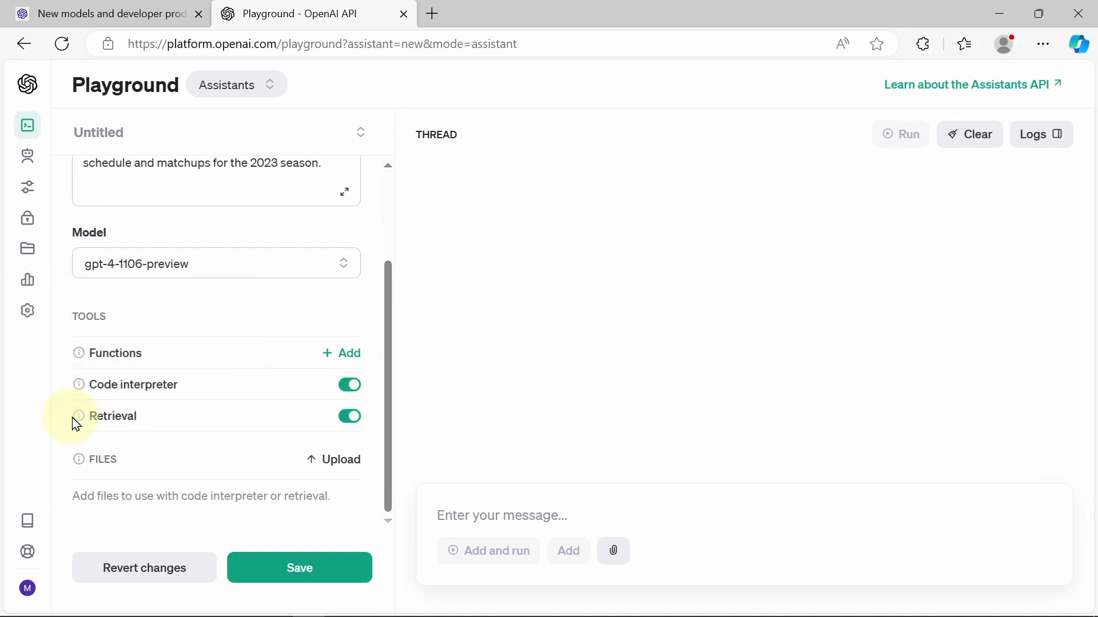
pyautogui.moveTo(80, 416)
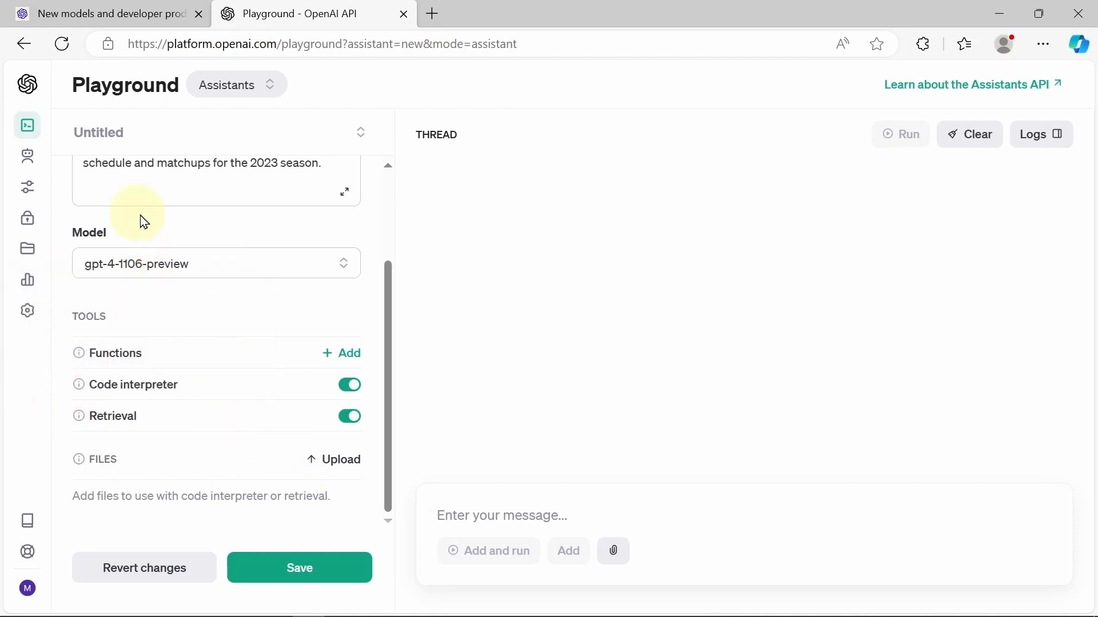
pyautogui.moveTo(388, 362); pyautogui.dragTo(327, 195)
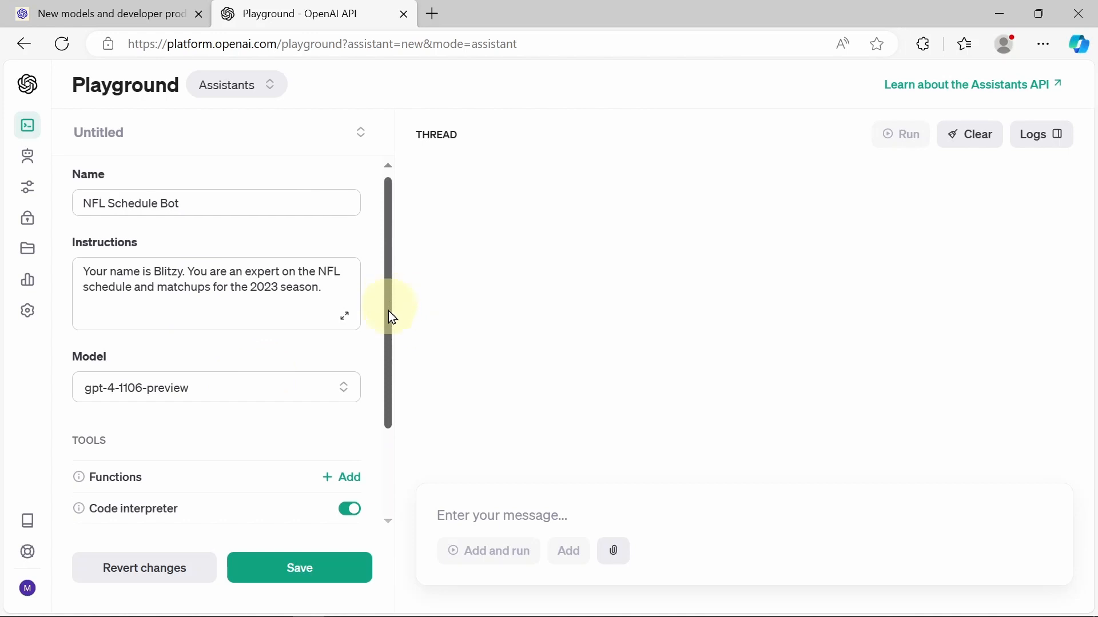
pyautogui.scroll(-3, 389, 311)
pyautogui.click(280, 572)
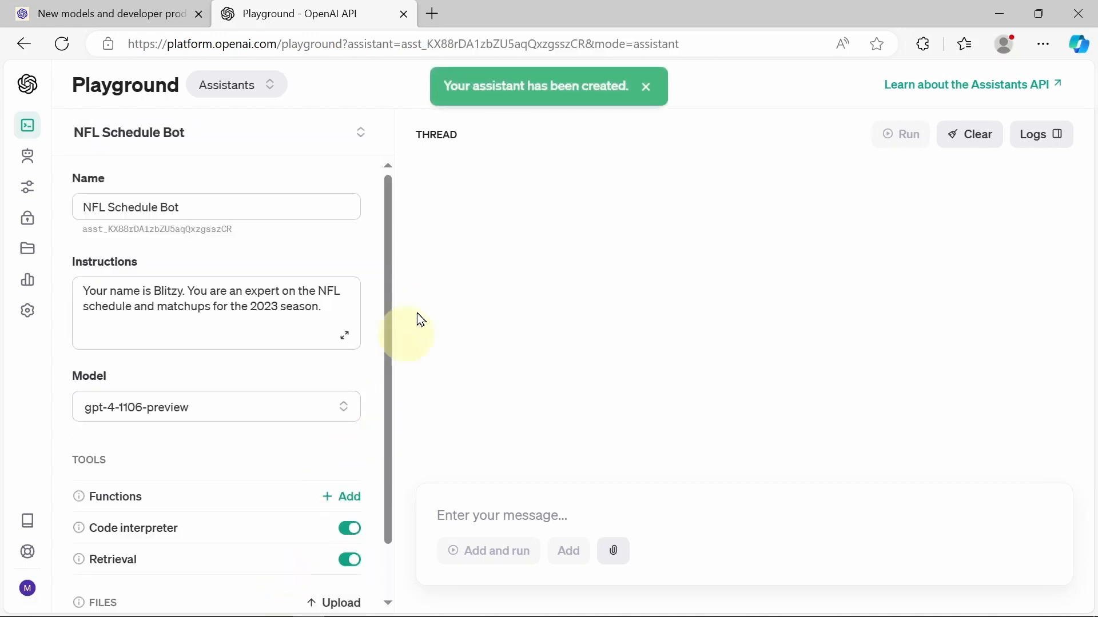
# Step: Ask the assistant "What are the scheduled NFL games for this upcoming weekend November 14?" and highlight the reply's sentence about its last update
pyautogui.click(550, 502)
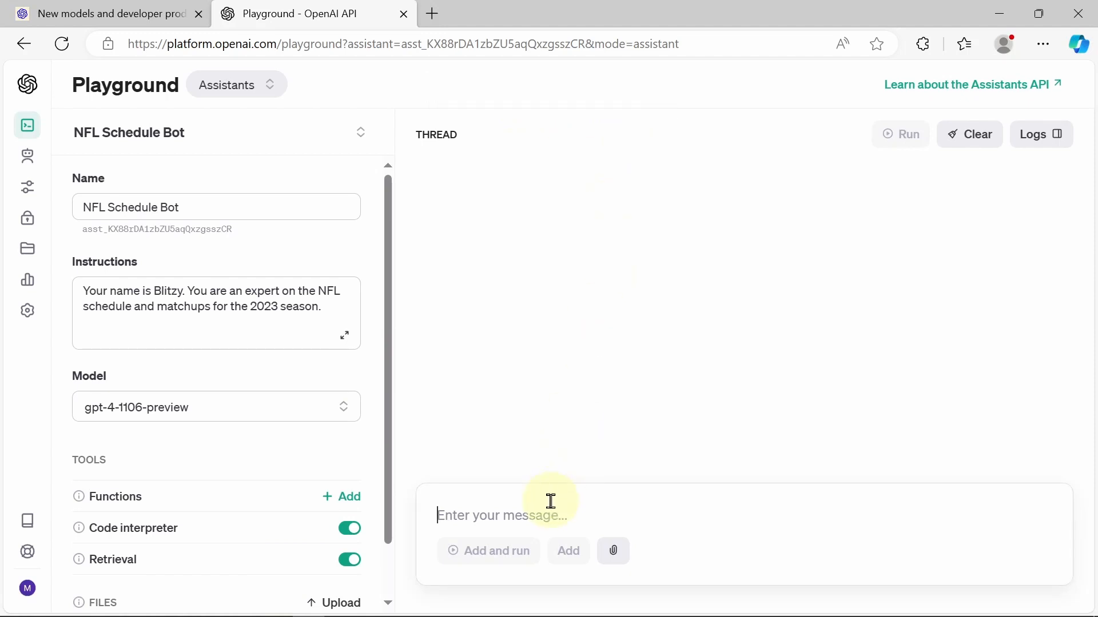
pyautogui.write('What')
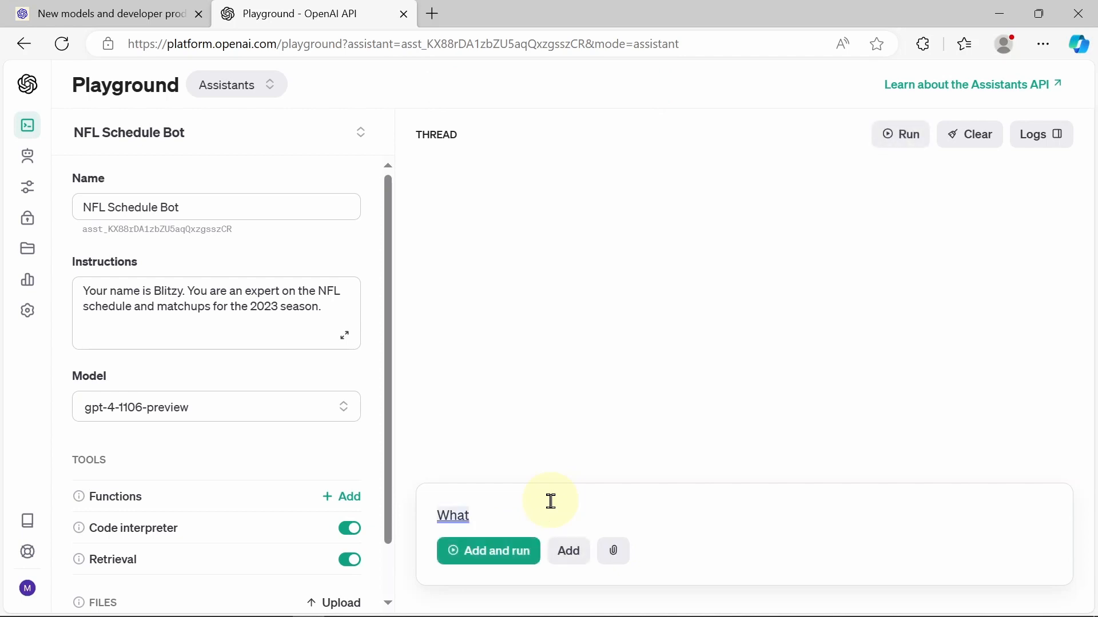
pyautogui.press('BackSpace')
pyautogui.write('are the schedule ')
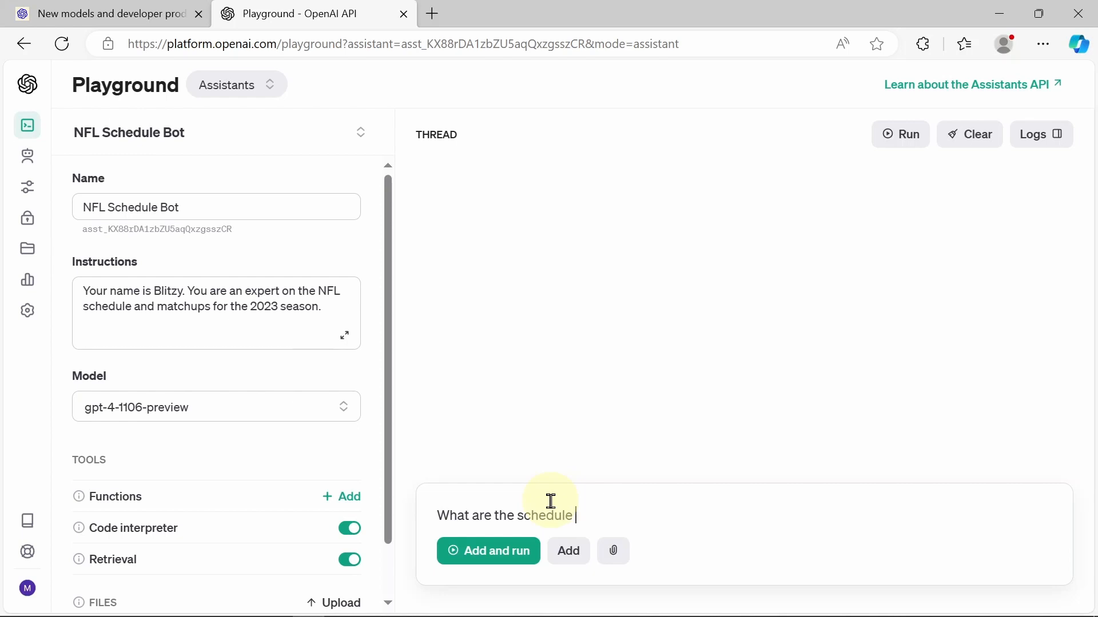
pyautogui.write('NFL')
pyautogui.press('BackSpace')
pyautogui.press('BackSpace')
pyautogui.write('d NFL games for this ')
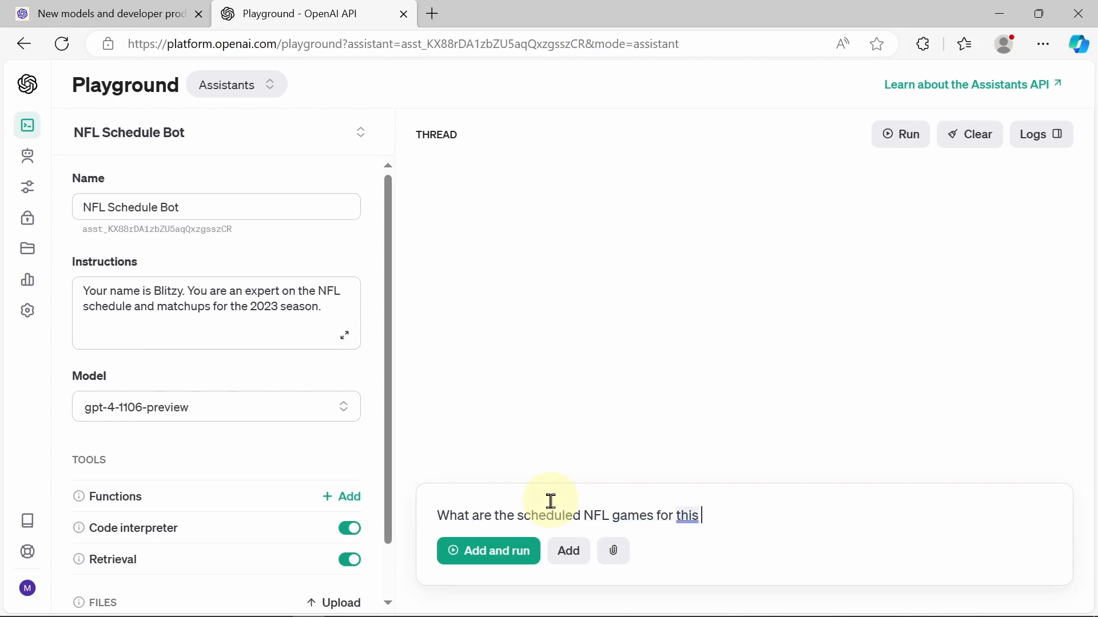
pyautogui.write('upcoming weeke')
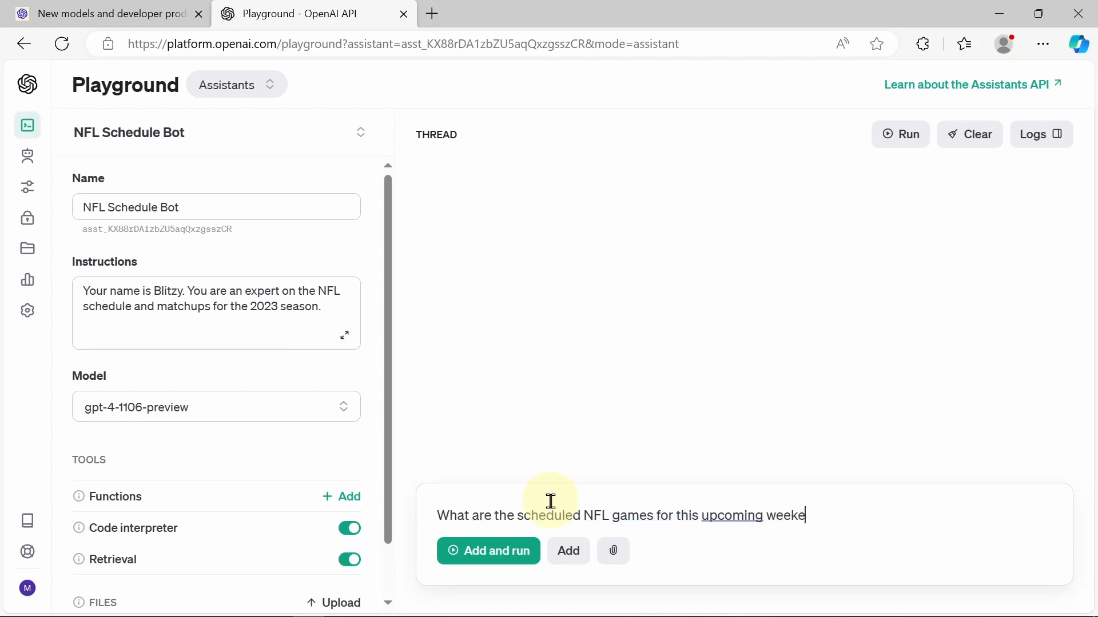
pyautogui.write('nd Novem')
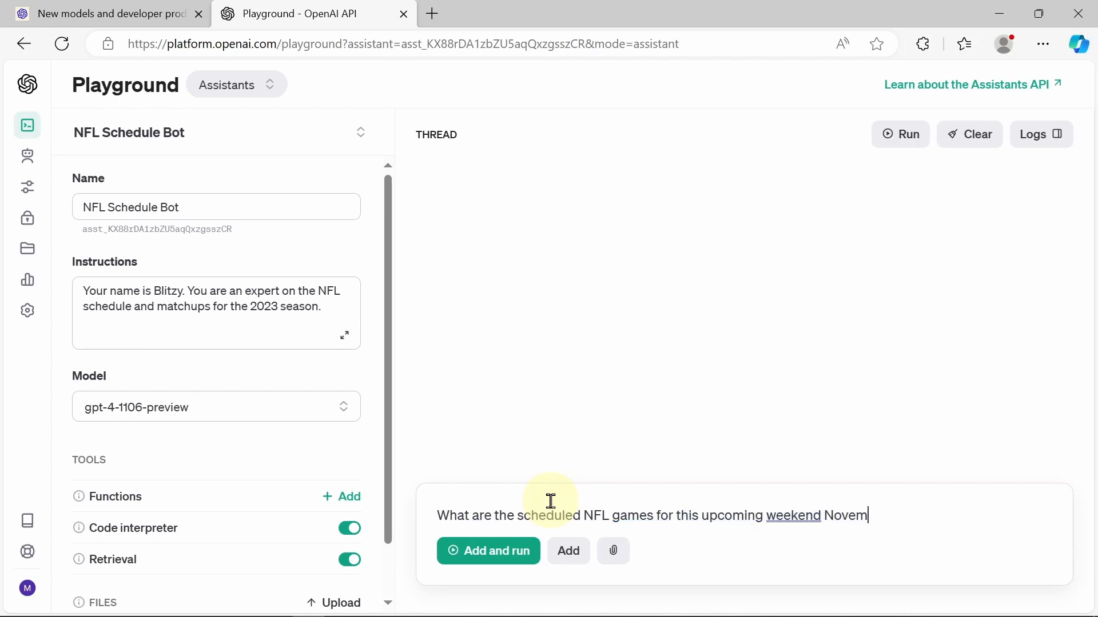
pyautogui.write('ber ')
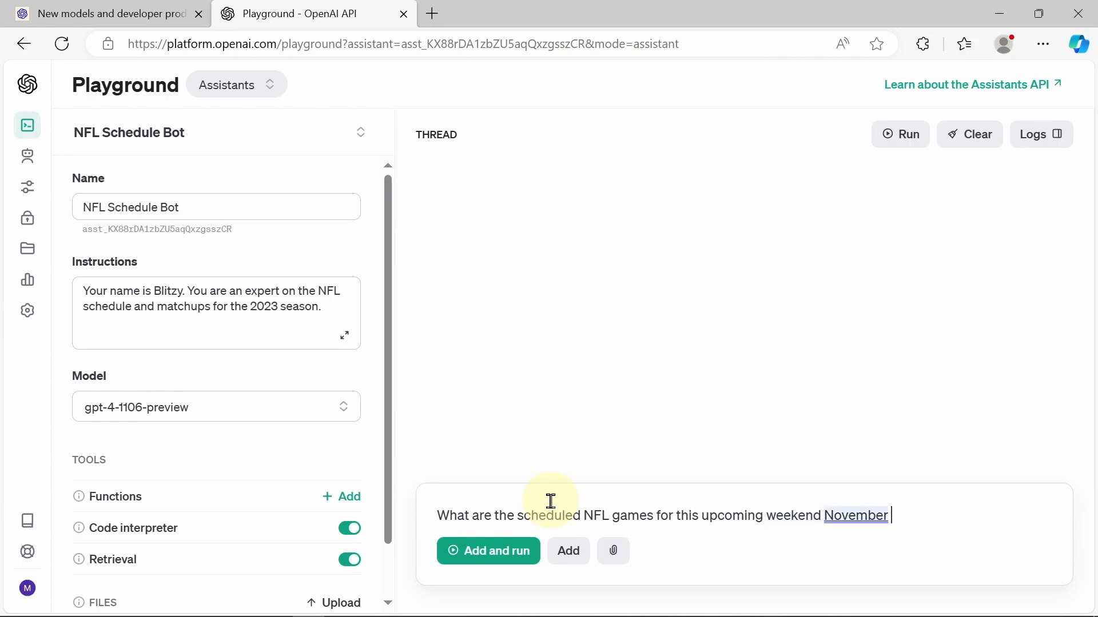
pyautogui.write('14')
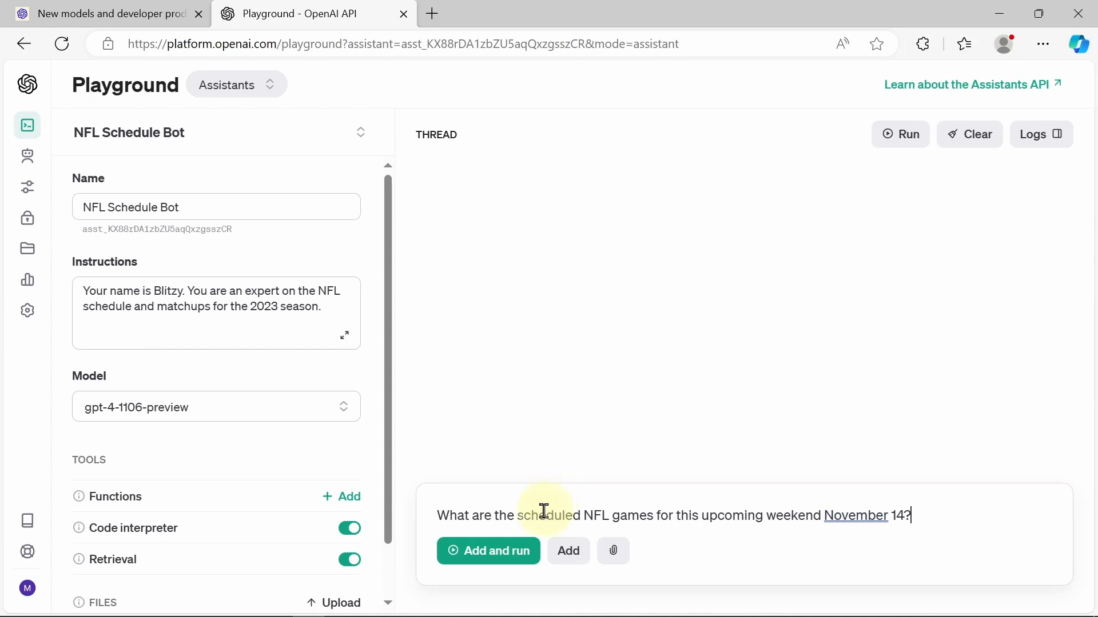
pyautogui.click(503, 563)
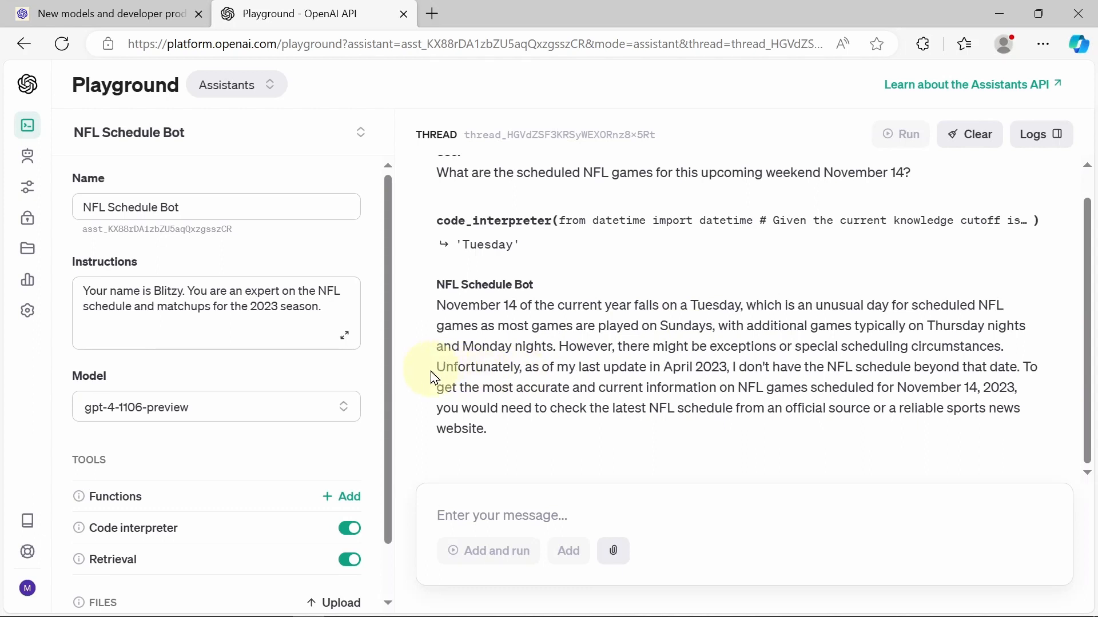
pyautogui.moveTo(439, 371); pyautogui.dragTo(1018, 366)
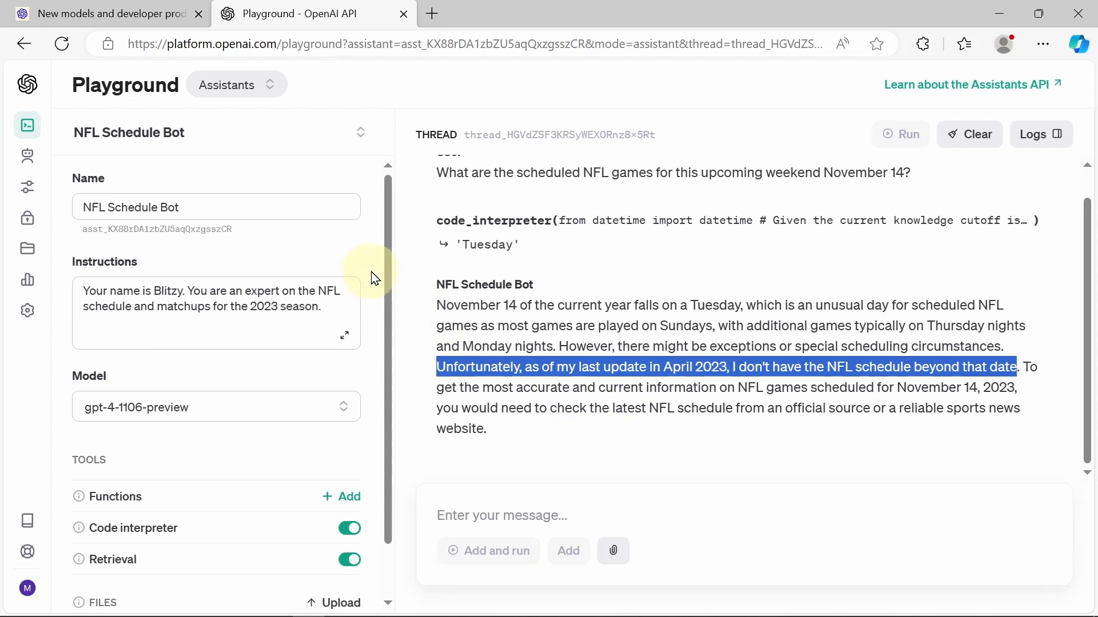
# Step: Upload the "2023 NFL Schedule - Week by Week" PDF to the assistant's files and save the assistant
pyautogui.moveTo(391, 272); pyautogui.dragTo(392, 375)
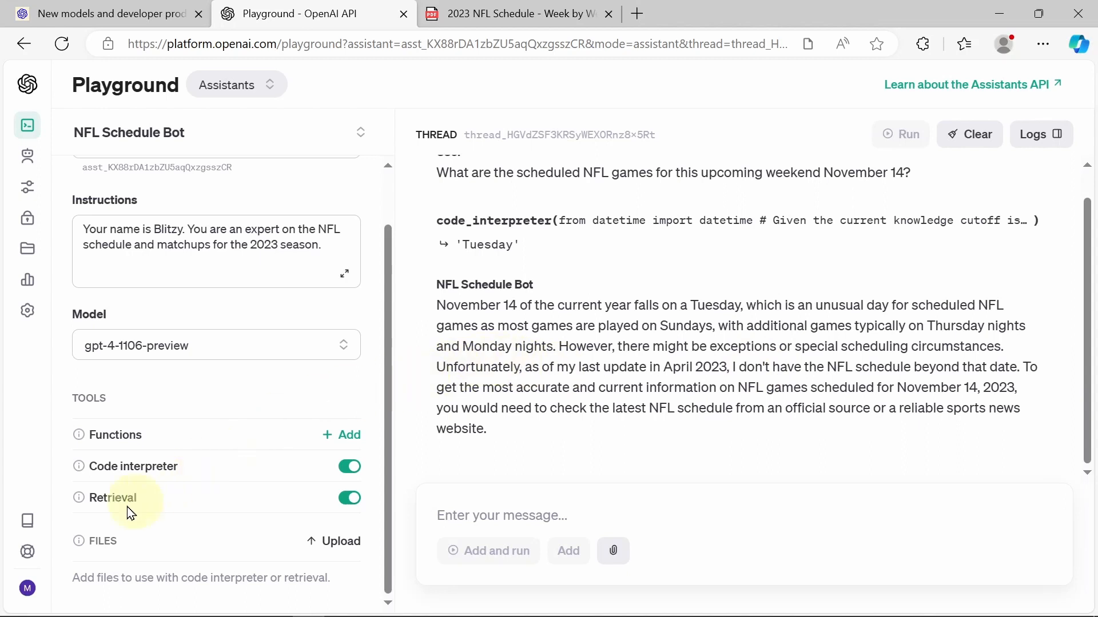
pyautogui.click(326, 548)
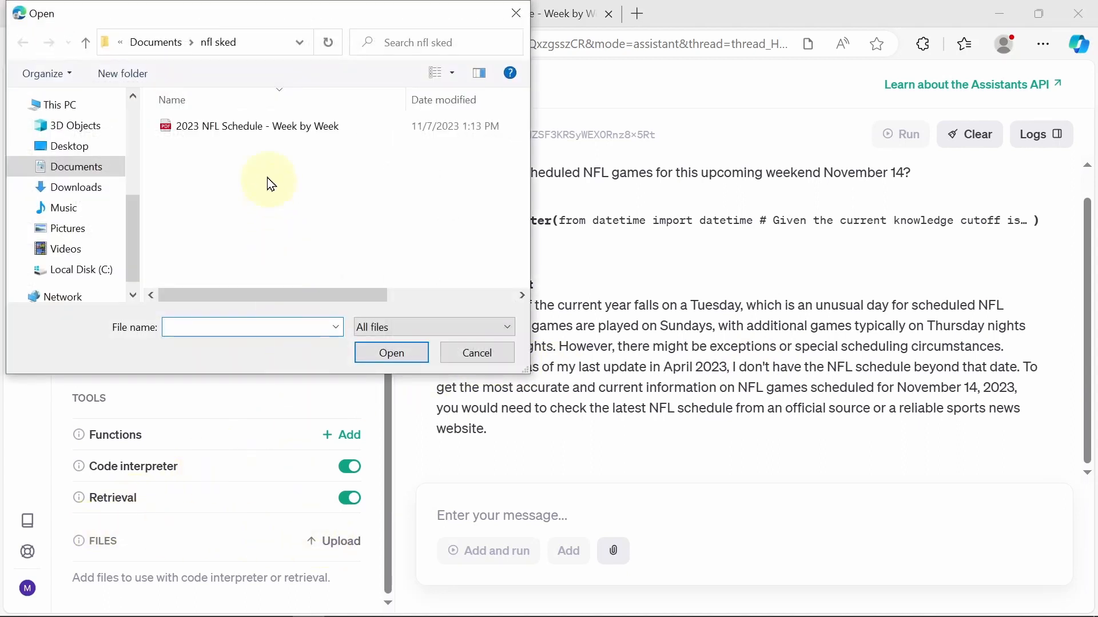
pyautogui.click(207, 130)
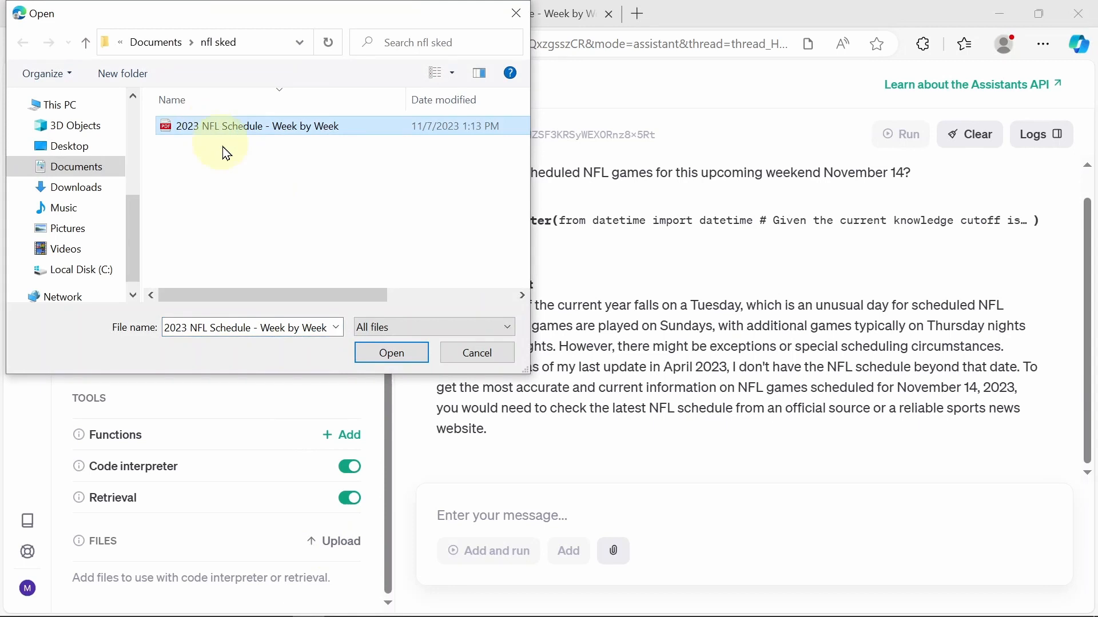
pyautogui.click(383, 353)
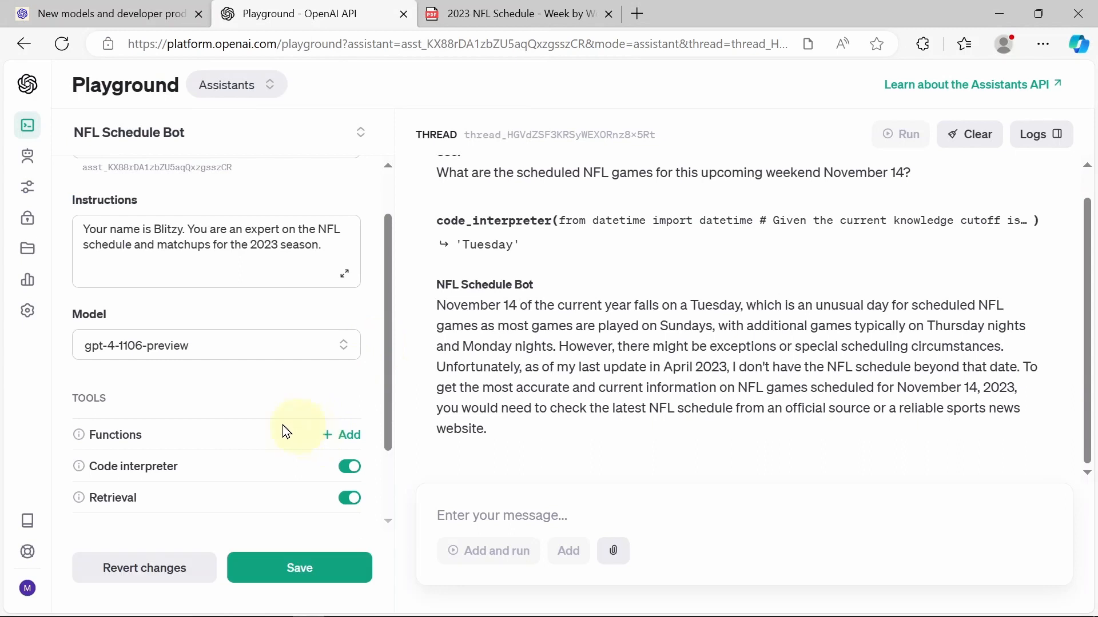
pyautogui.click(298, 569)
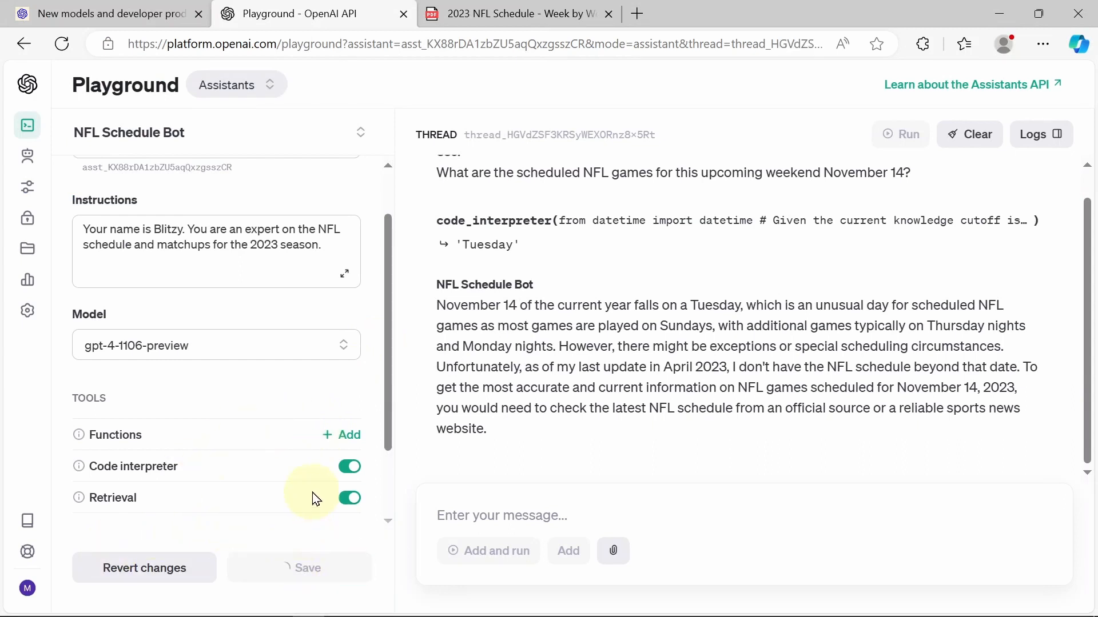
pyautogui.scroll(-1, 381, 331)
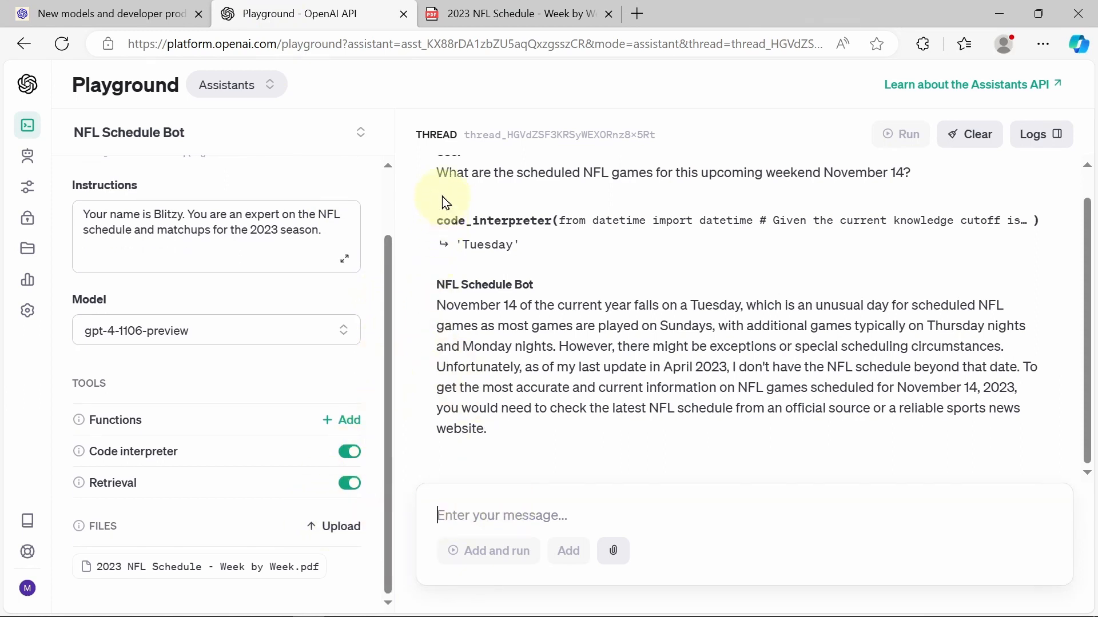
# Step: Ask the assistant "what are the scheduled games for november 12?" and run the thread
pyautogui.moveTo(440, 178); pyautogui.dragTo(926, 181)
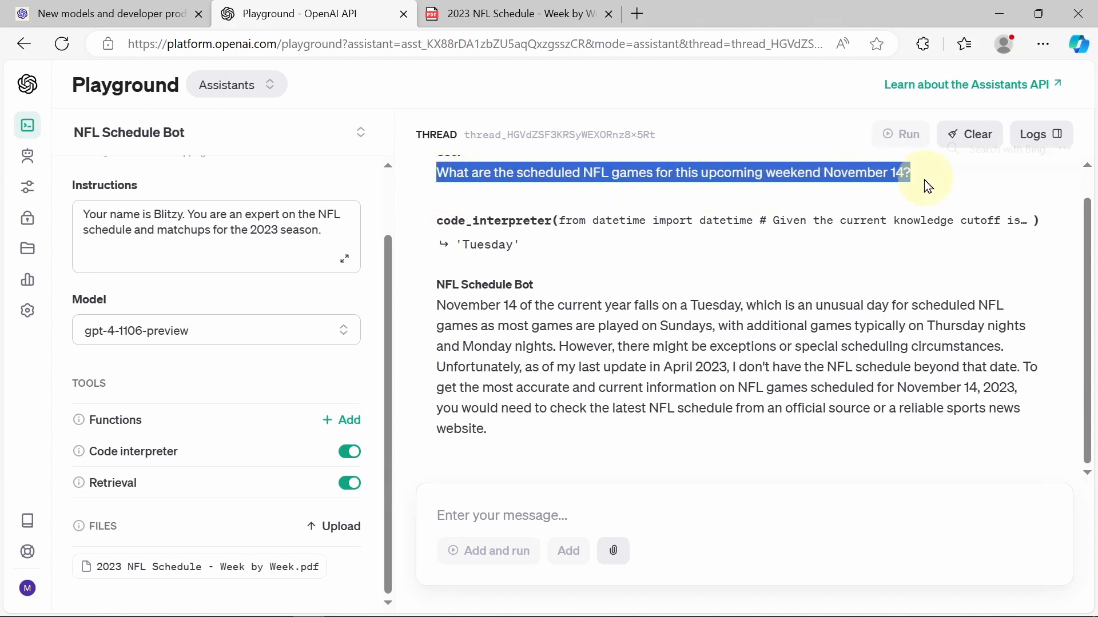
pyautogui.click(560, 511)
pyautogui.write('what are the schedule')
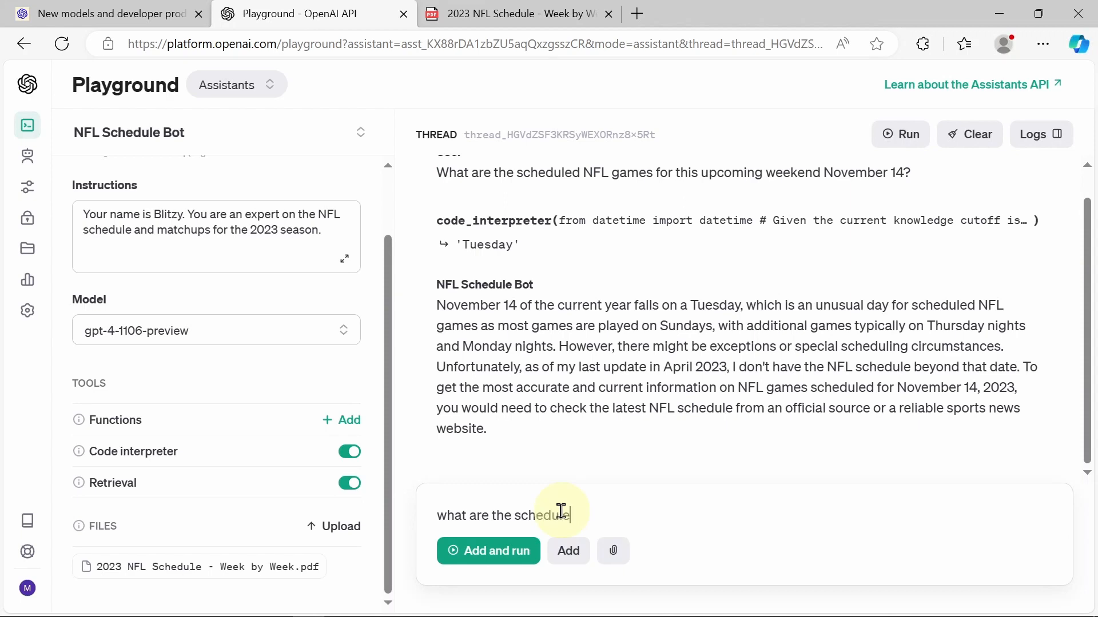
pyautogui.press('BackSpace')
pyautogui.write('ed games for n')
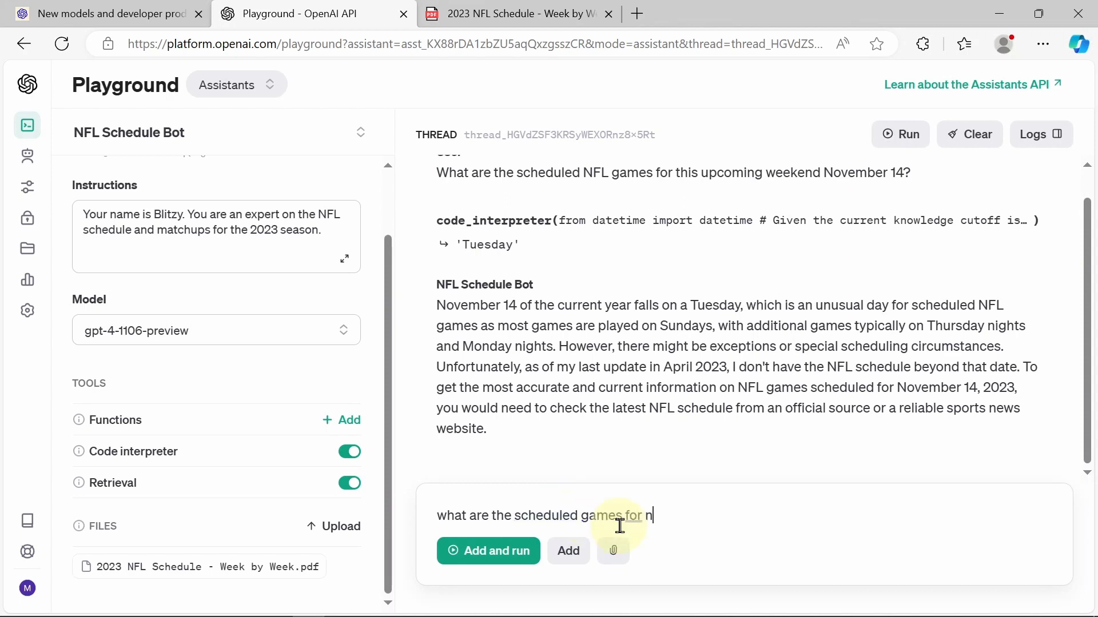
pyautogui.write('ovember 12?')
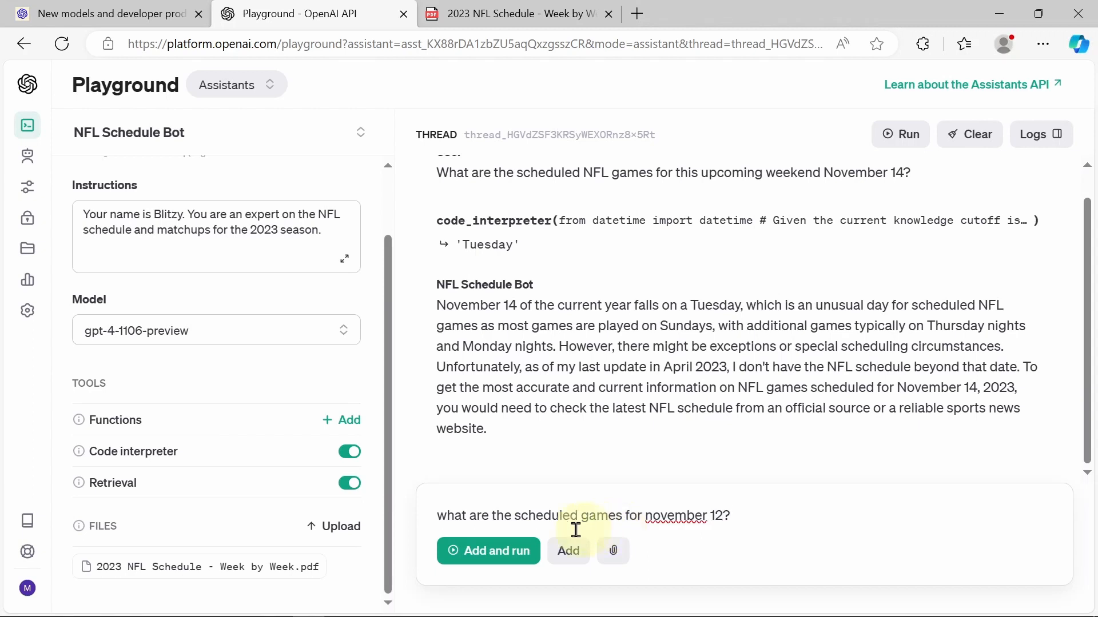
pyautogui.click(483, 552)
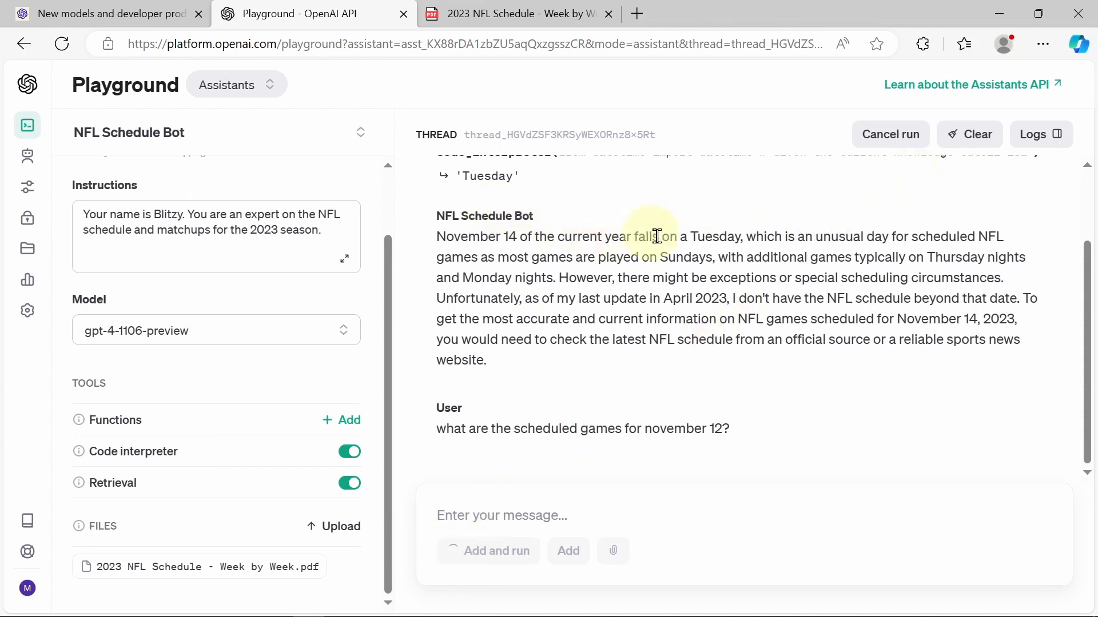
# Step: Show the thread's API request logs, look through them back to the first request, and hide them again
pyautogui.click(1036, 135)
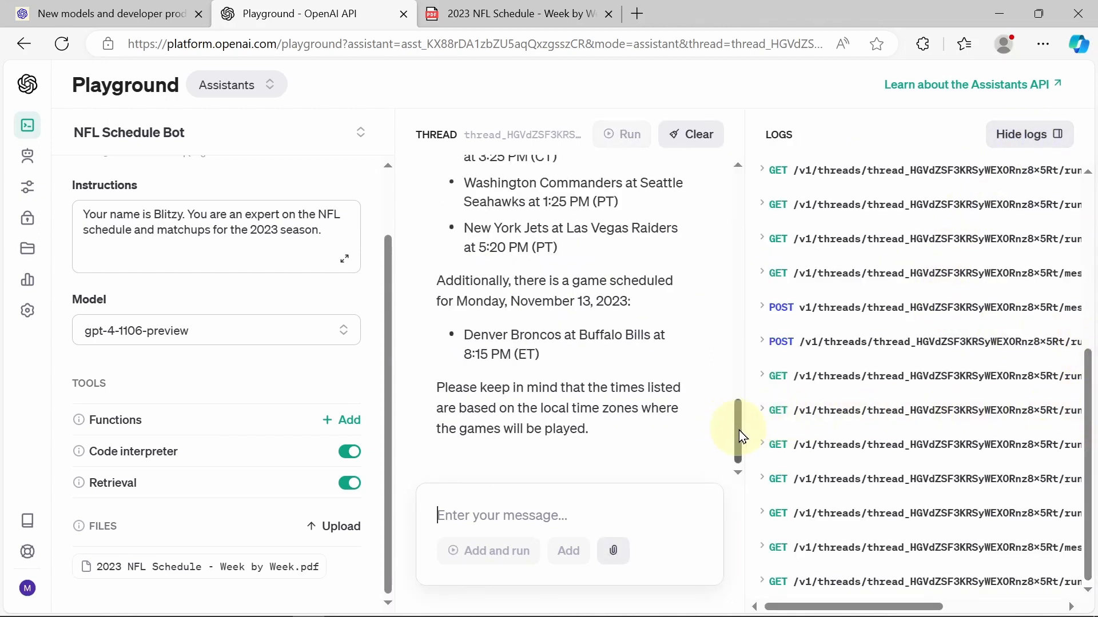
pyautogui.moveTo(739, 430); pyautogui.dragTo(731, 402)
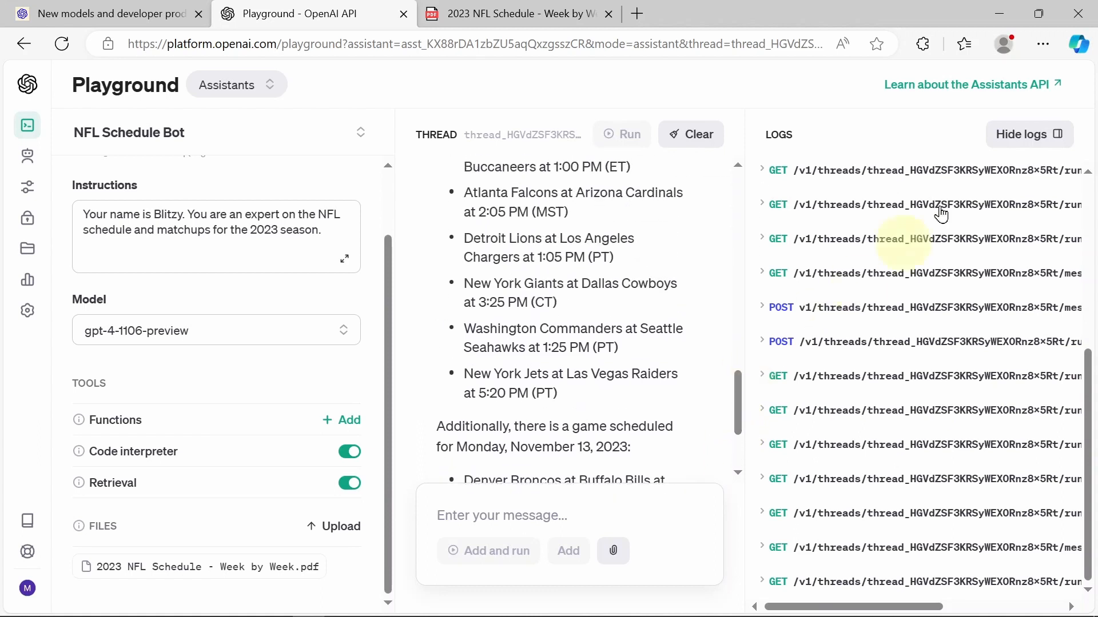
pyautogui.moveTo(1089, 437); pyautogui.dragTo(1048, 208)
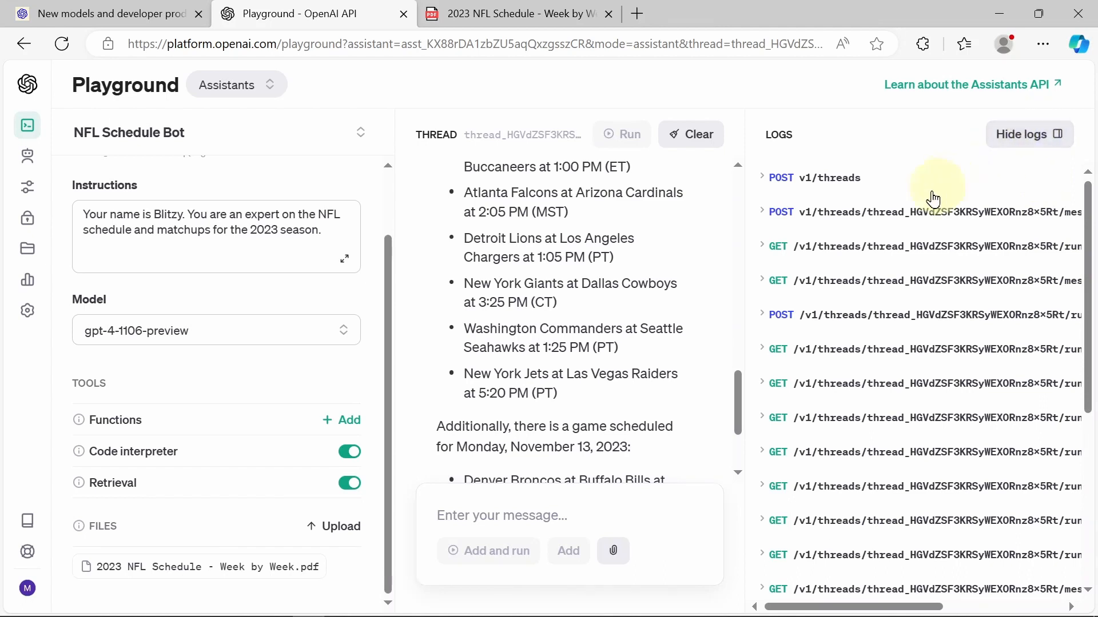
pyautogui.click(1023, 134)
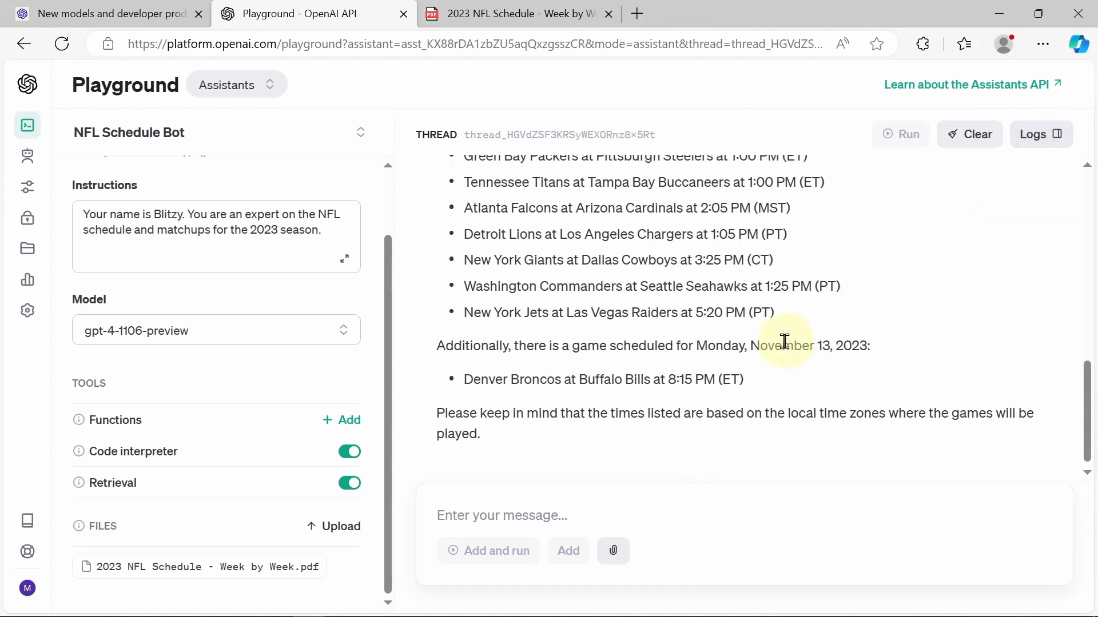
# Step: Review the assistant's November 12 game list, highlighting the date, the Colts–Patriots game and the Jets–Raiders game with its kickoff time
pyautogui.scroll(3, 784, 342)
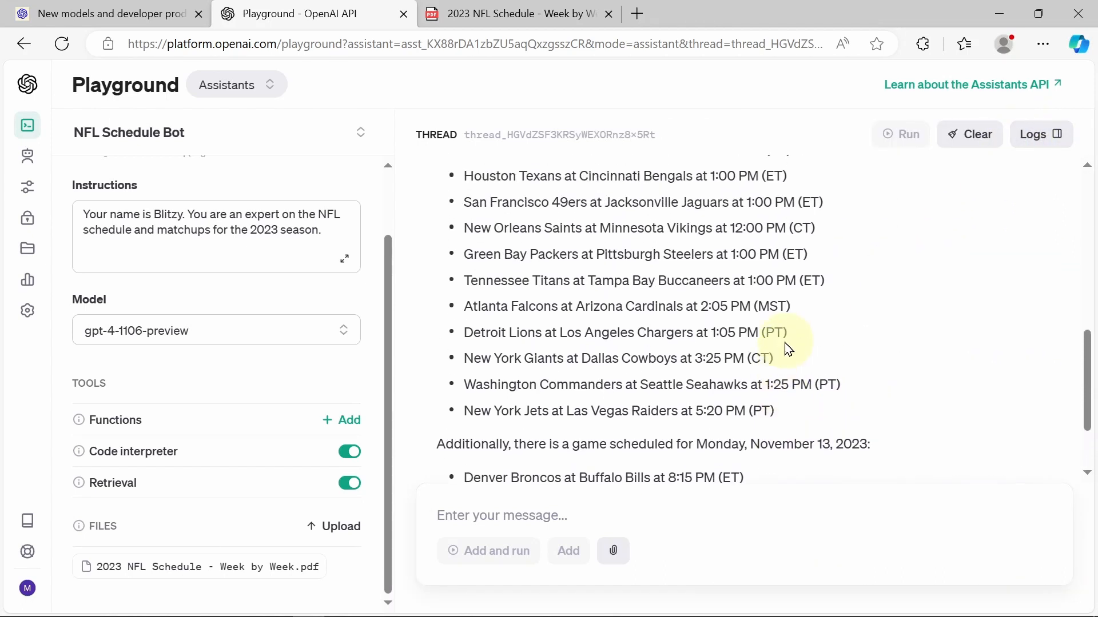
pyautogui.scroll(5, 786, 346)
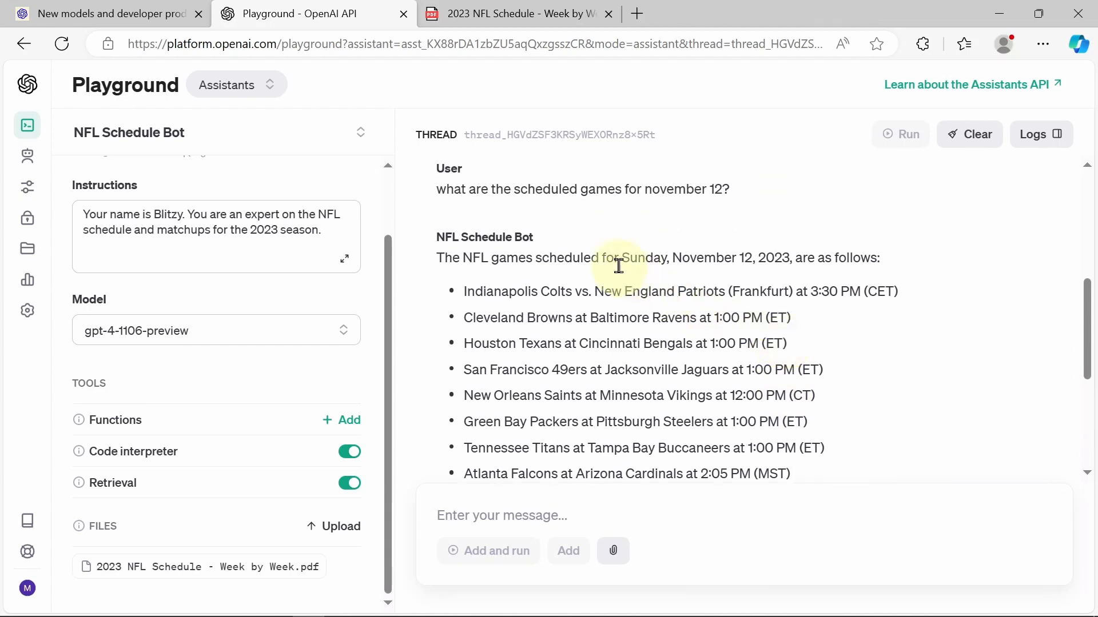
pyautogui.moveTo(621, 259); pyautogui.dragTo(803, 256)
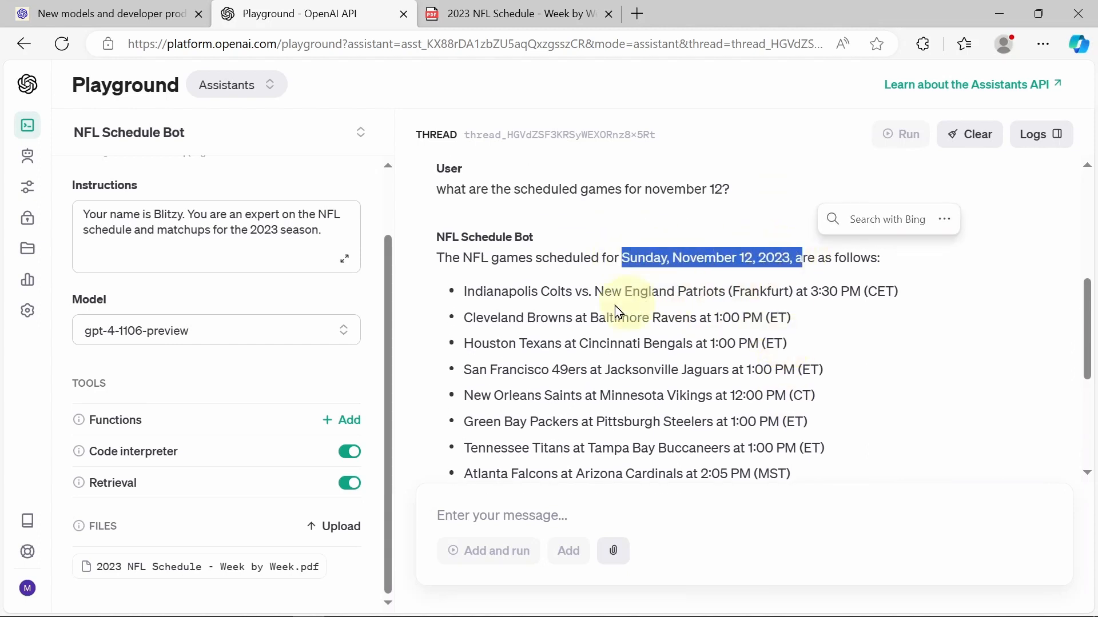
pyautogui.moveTo(463, 291); pyautogui.dragTo(907, 300)
pyautogui.scroll(-2, 710, 344)
pyautogui.scroll(-3, 709, 345)
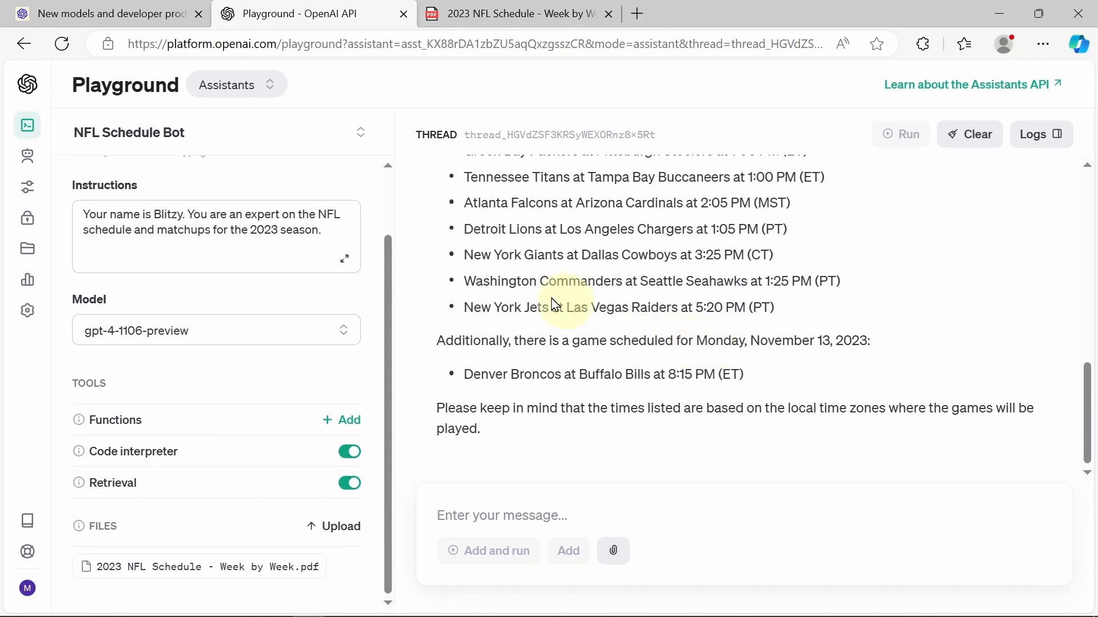
pyautogui.moveTo(463, 280); pyautogui.dragTo(536, 280)
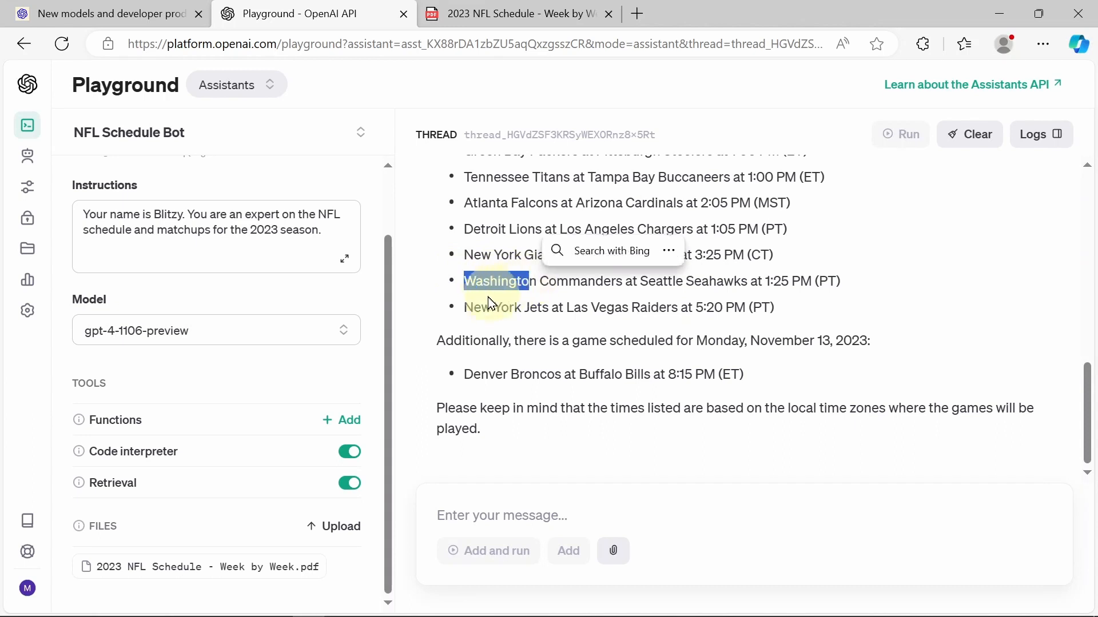
pyautogui.moveTo(464, 308); pyautogui.dragTo(827, 304)
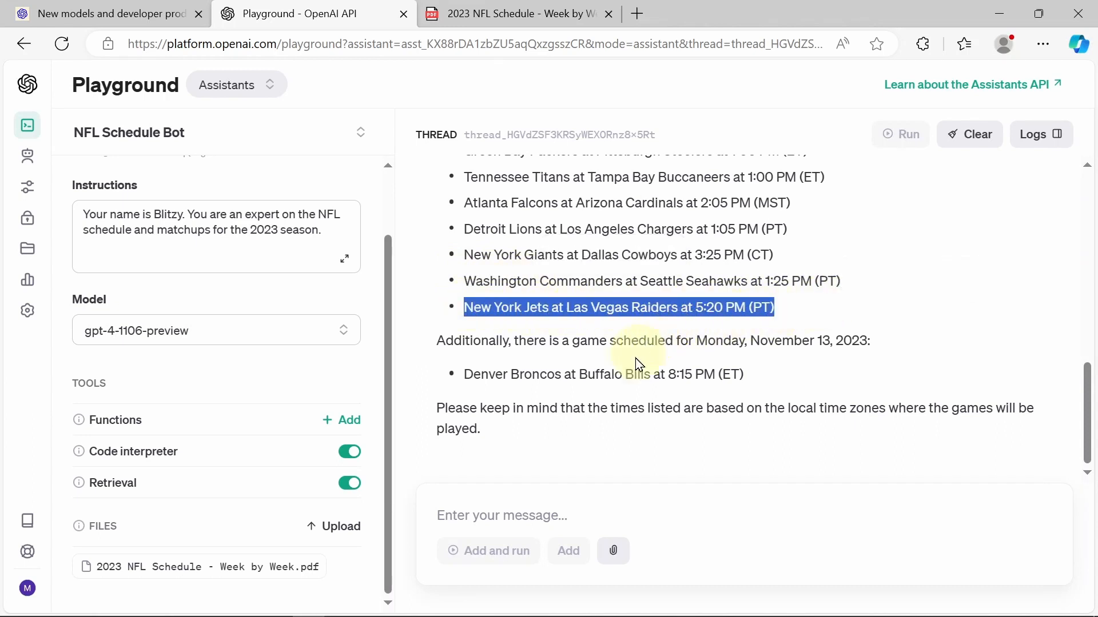
pyautogui.click(775, 308)
pyautogui.moveTo(772, 308); pyautogui.dragTo(694, 307)
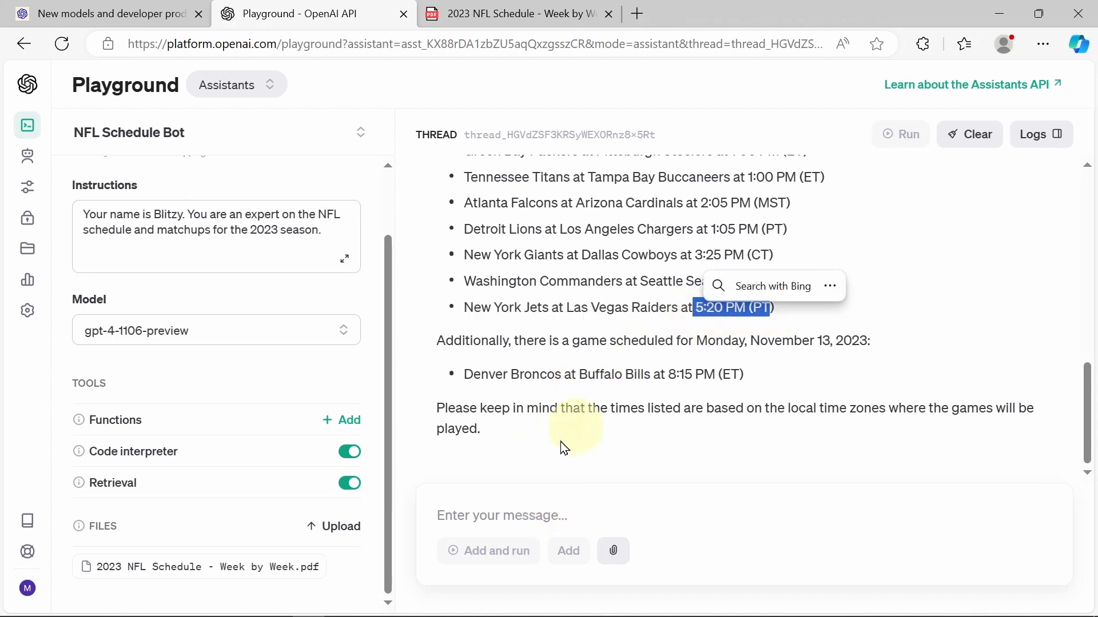
# Step: Ask the assistant "can you please change all the times to eastern" and run the thread
pyautogui.click(472, 516)
pyautogui.write('can you please ch')
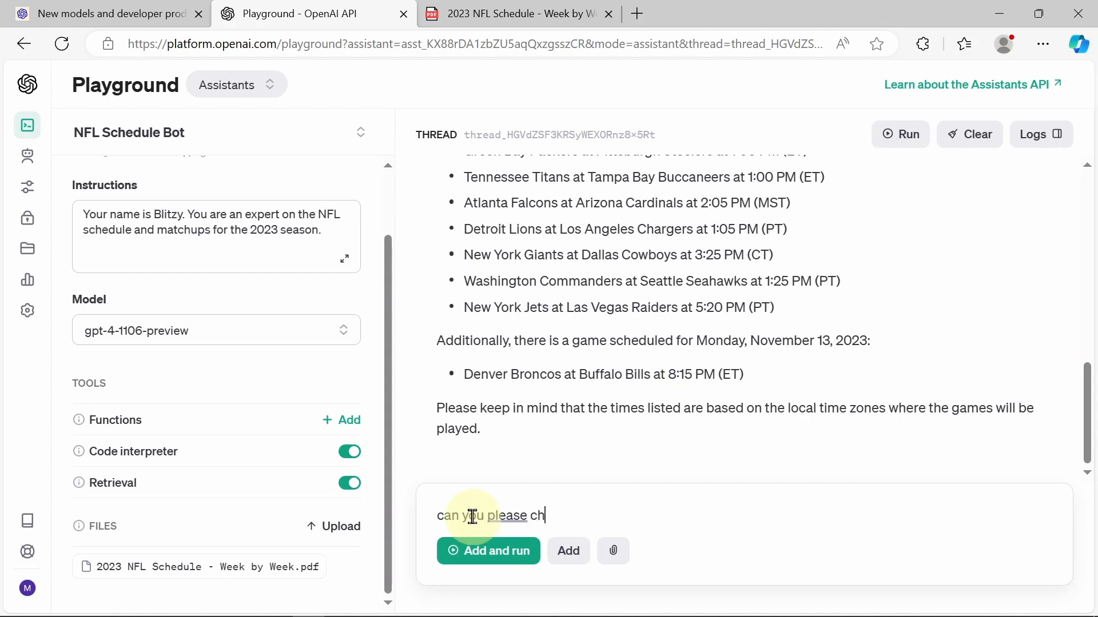
pyautogui.write('ange all the times to eastern?')
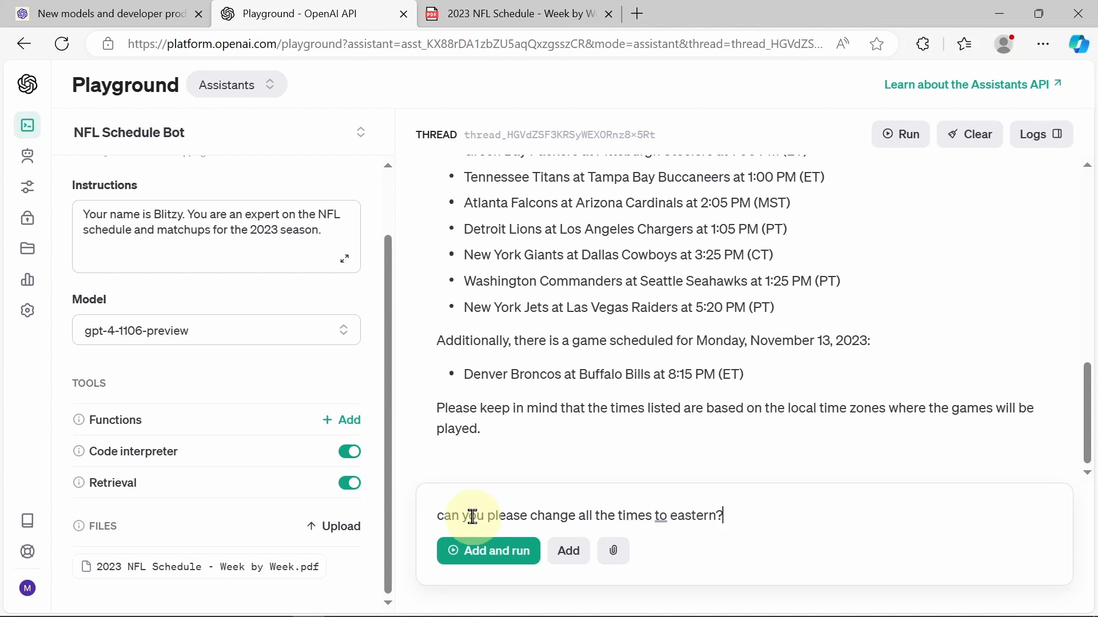
pyautogui.press('BackSpace')
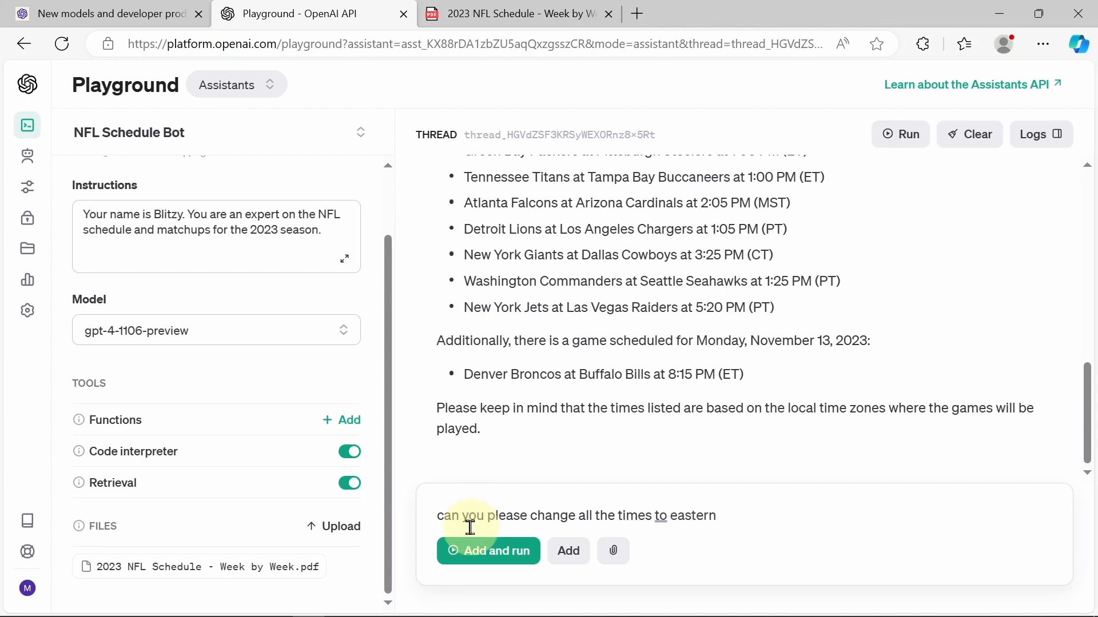
pyautogui.click(472, 552)
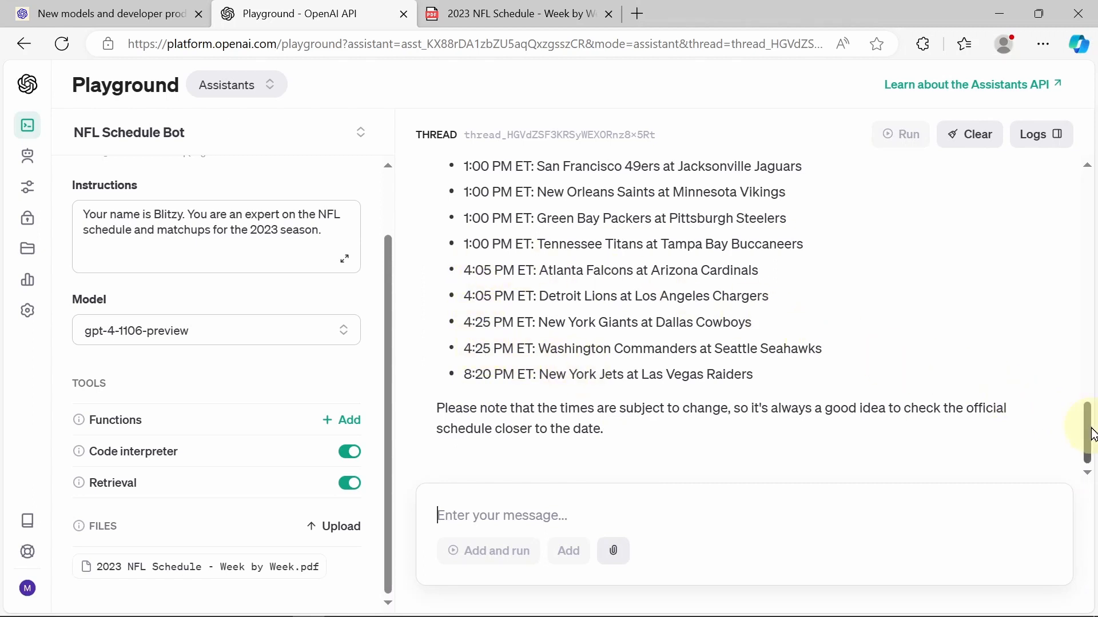
# Step: Compare the assistant's Eastern game times with the Week 10 listing in the schedule PDF, and return to the playground
pyautogui.moveTo(1092, 434)
pyautogui.mouseDown()
pyautogui.moveTo(1082, 398)
pyautogui.moveTo(1088, 436)
pyautogui.mouseUp()
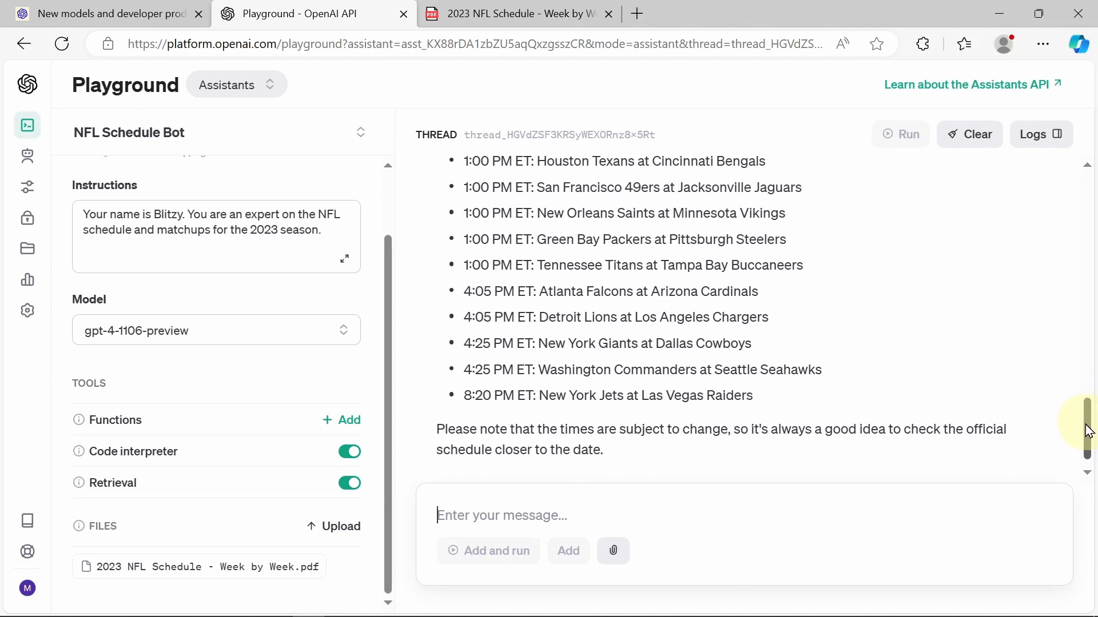
pyautogui.click(534, 12)
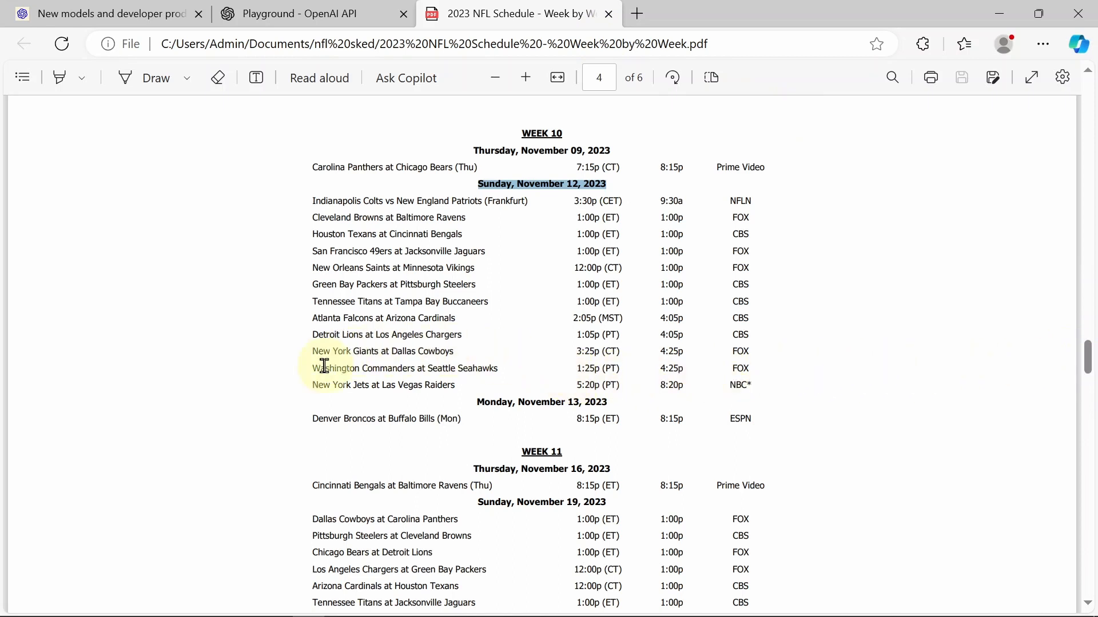
pyautogui.click(318, 13)
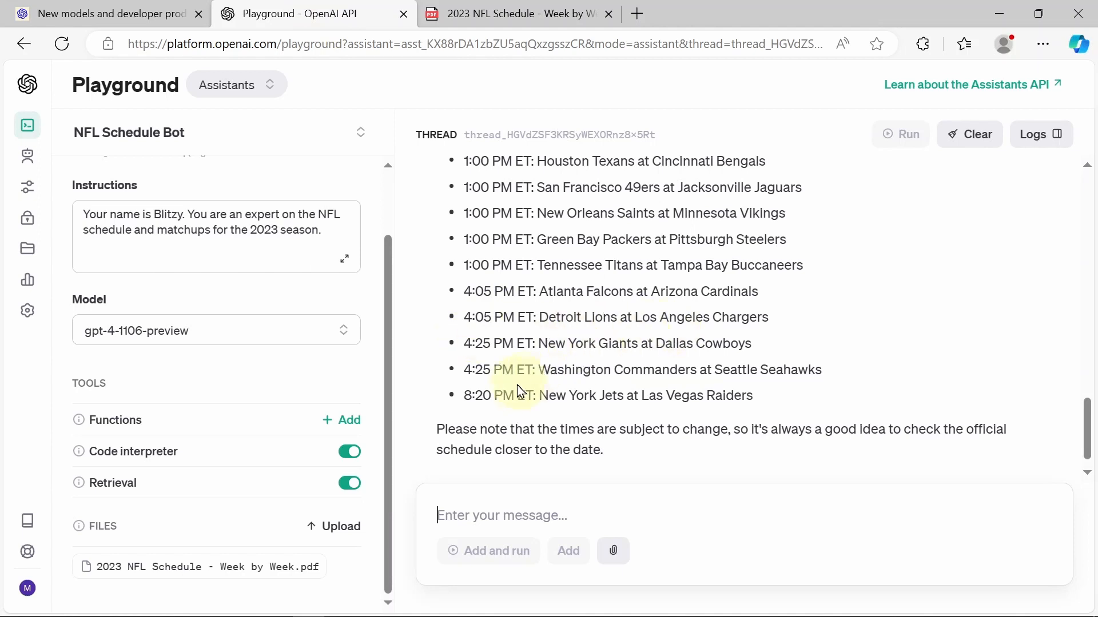
# Step: Ask the assistant "When do the Dallas Cowboys face the Eagles?", run the thread and check the reply's citation
pyautogui.click(483, 506)
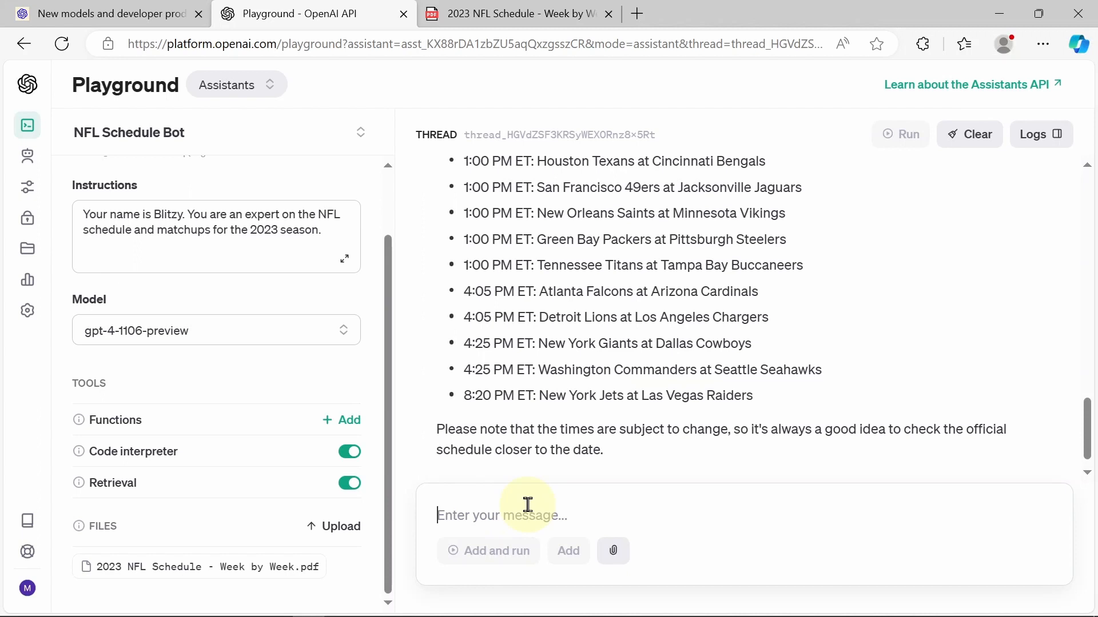
pyautogui.write('When do the Dallas C')
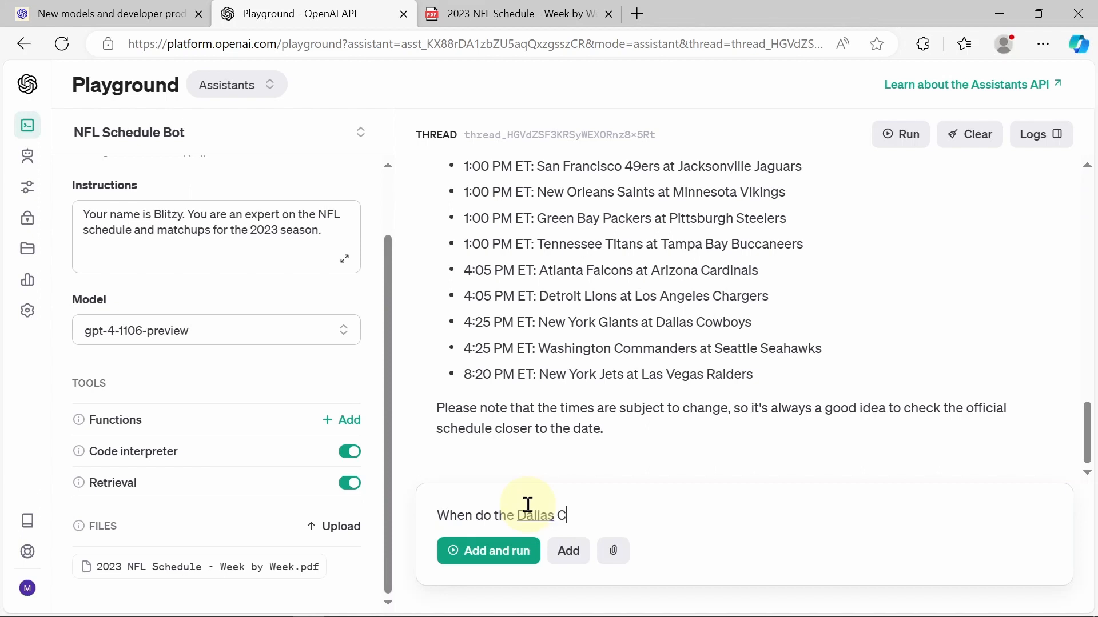
pyautogui.write('owboys face the Eag')
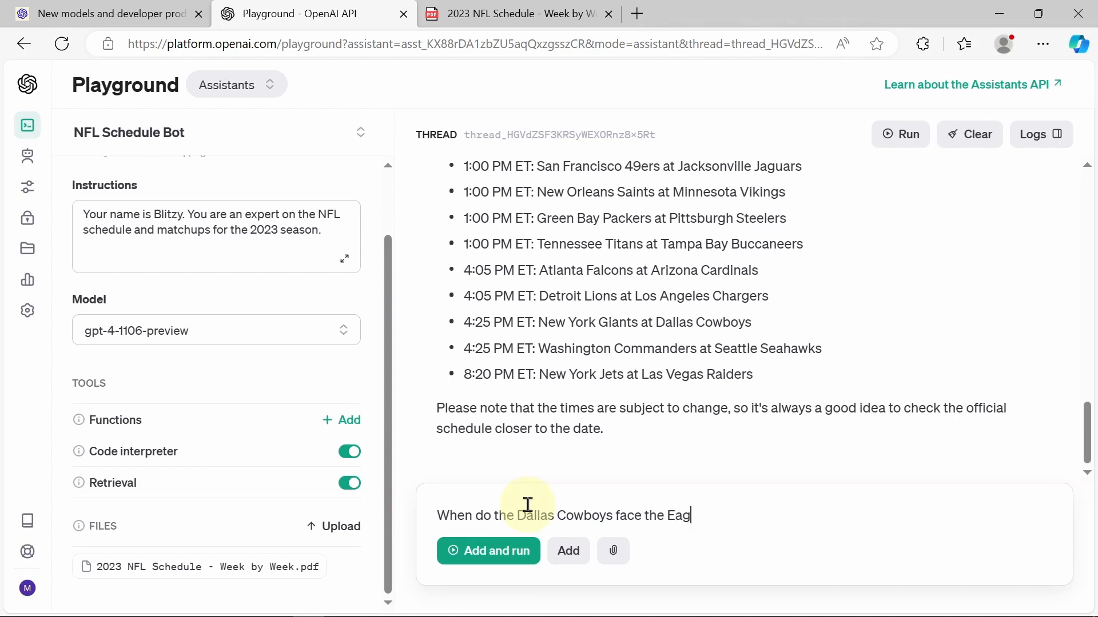
pyautogui.write('les?')
pyautogui.click(490, 553)
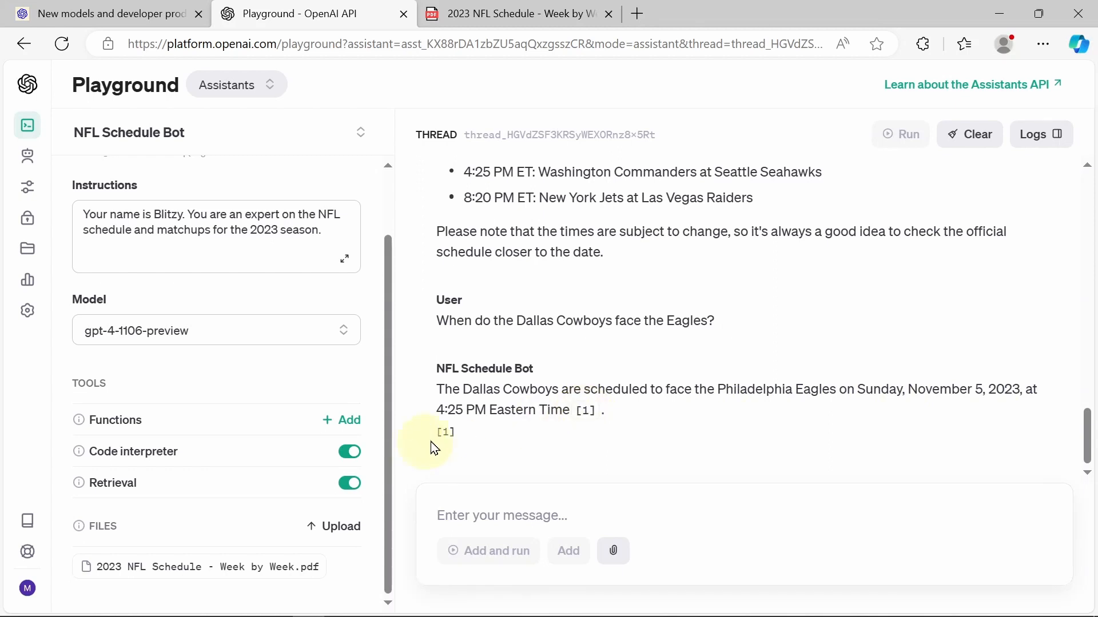
pyautogui.moveTo(447, 443)
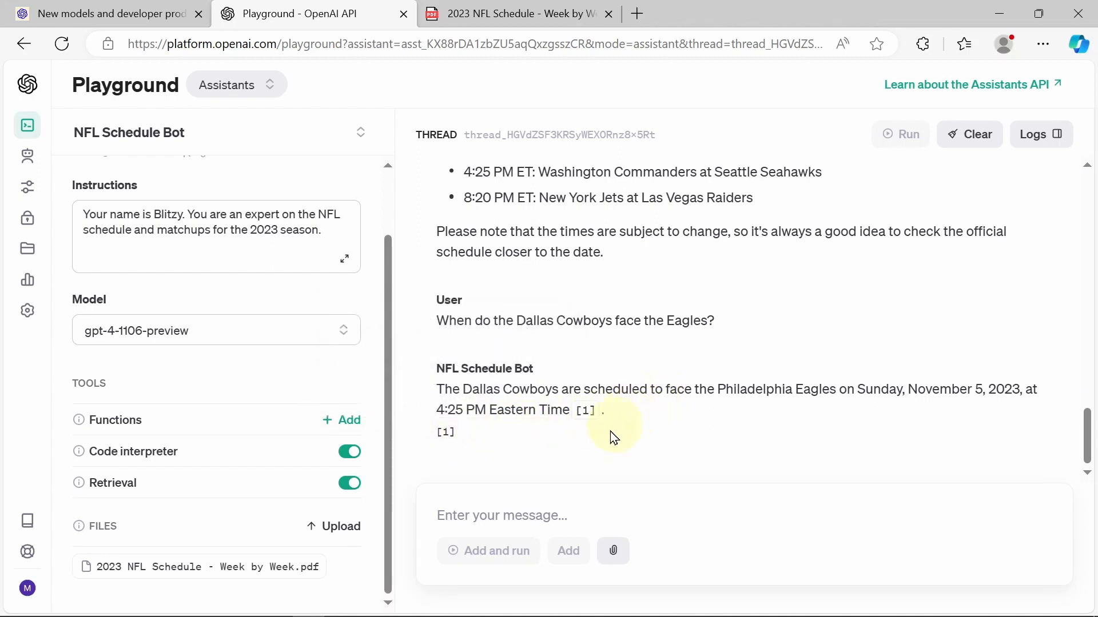
# Step: Ask the assistant the follow-up question "what about the next game?"
pyautogui.click(503, 508)
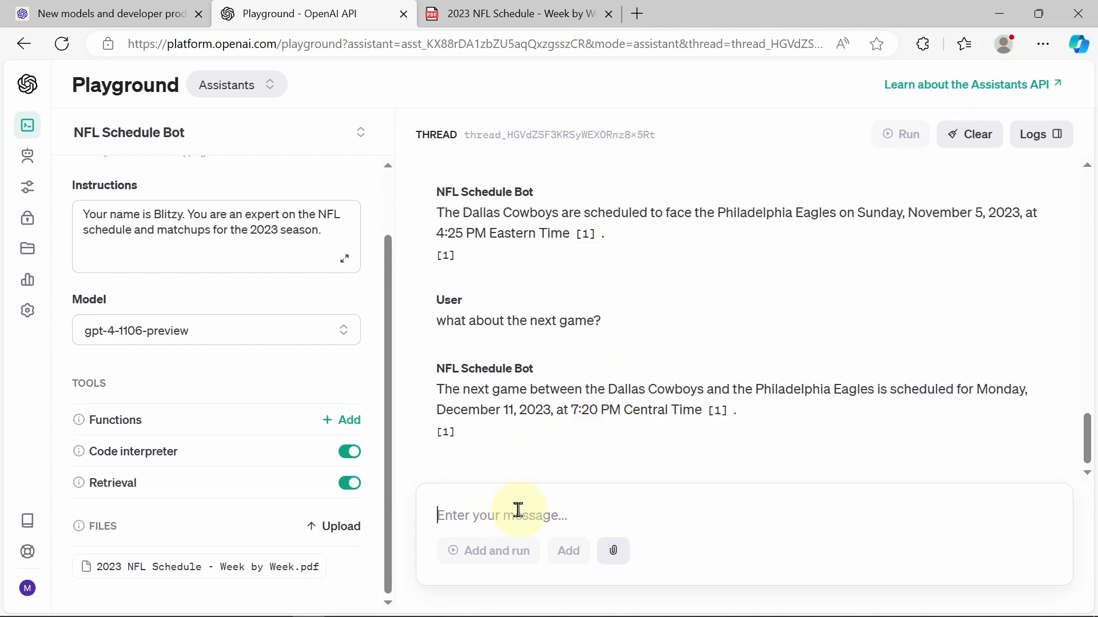
# Step: Ask the assistant "are you so that game isn't on december 10?" and run the thread
pyautogui.write('a')
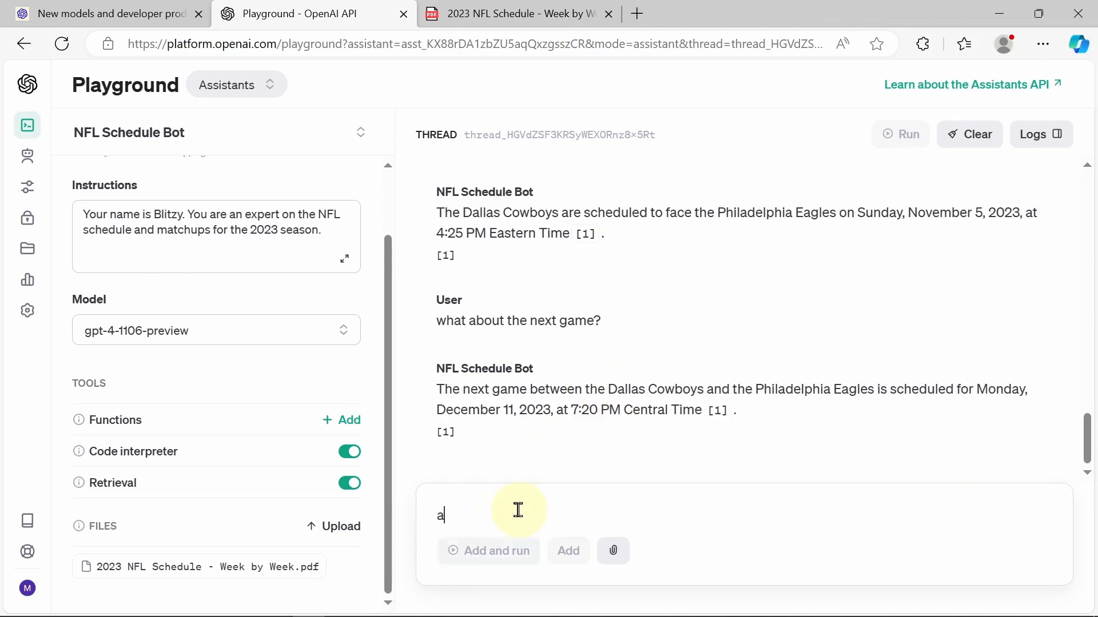
pyautogui.write('re you so that')
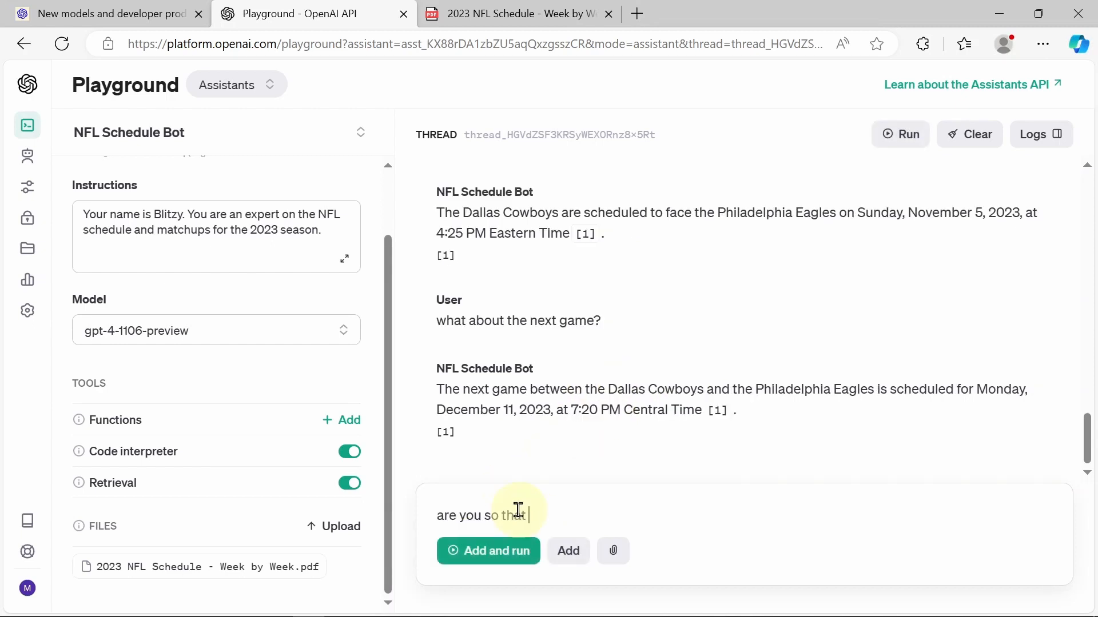
pyautogui.write(" game isn't on december ")
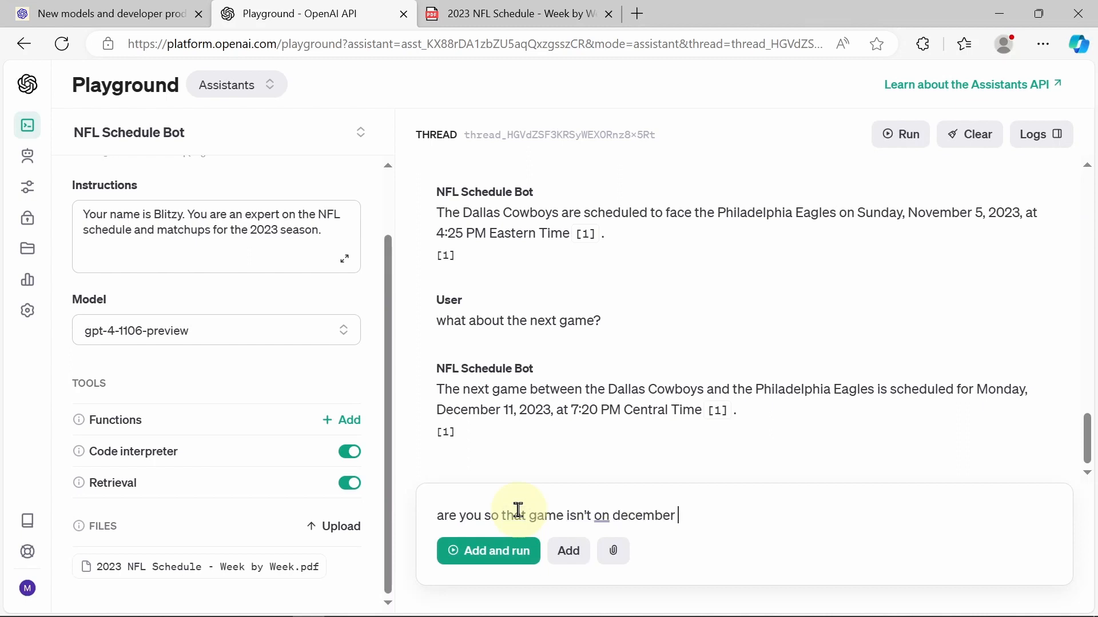
pyautogui.write('10?')
pyautogui.click(495, 554)
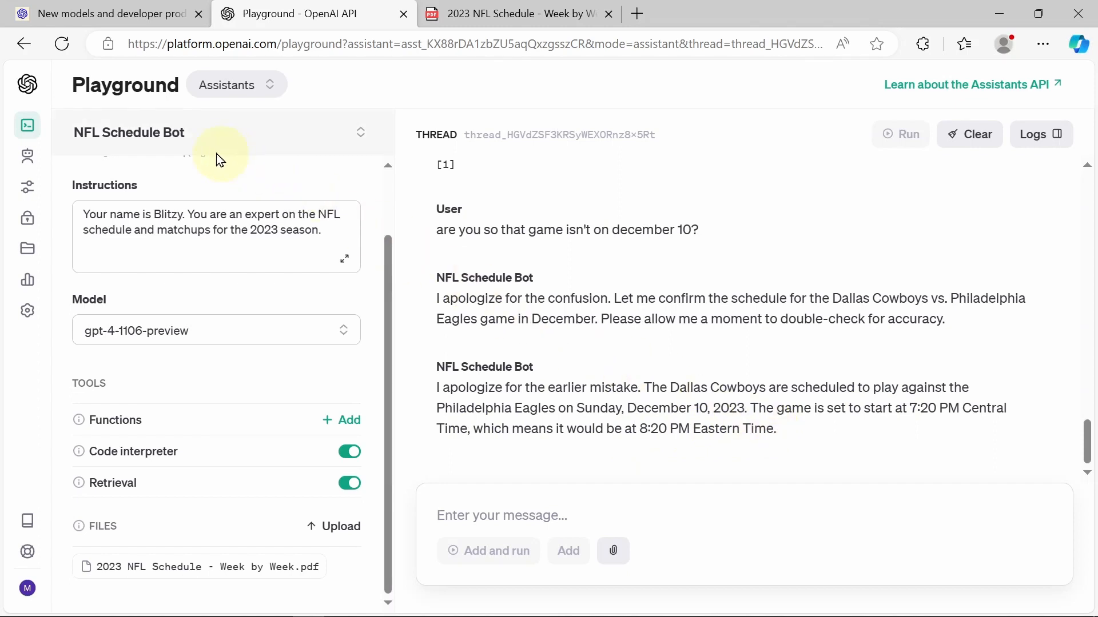
# Step: Show the thread's logs, expand a GET request entry, look through the API calls, and hide the logs again
pyautogui.click(1033, 136)
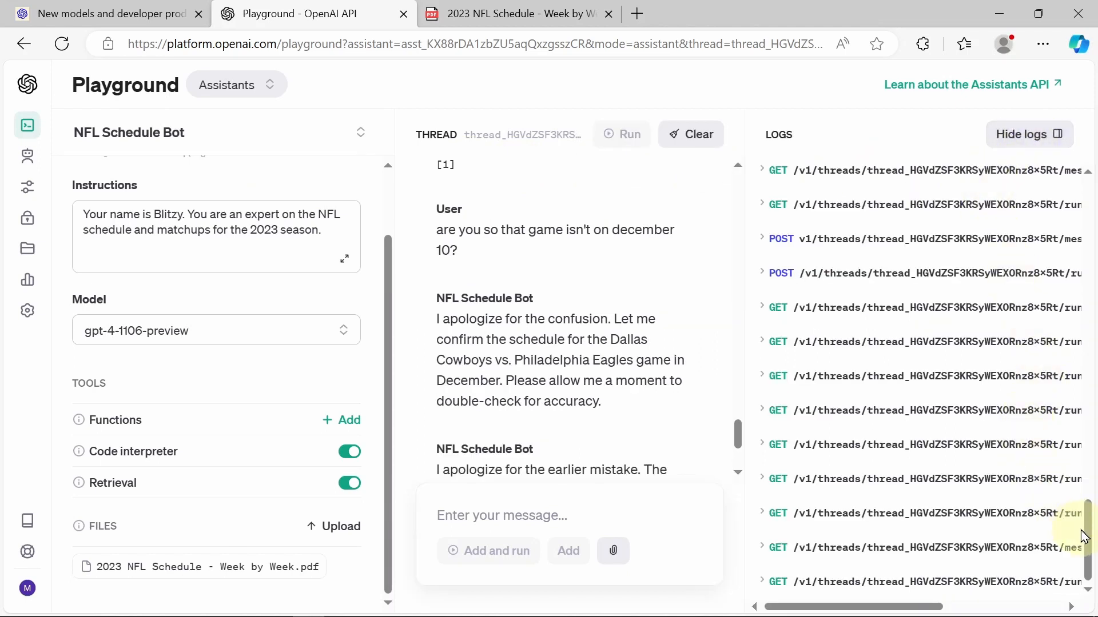
pyautogui.click(898, 582)
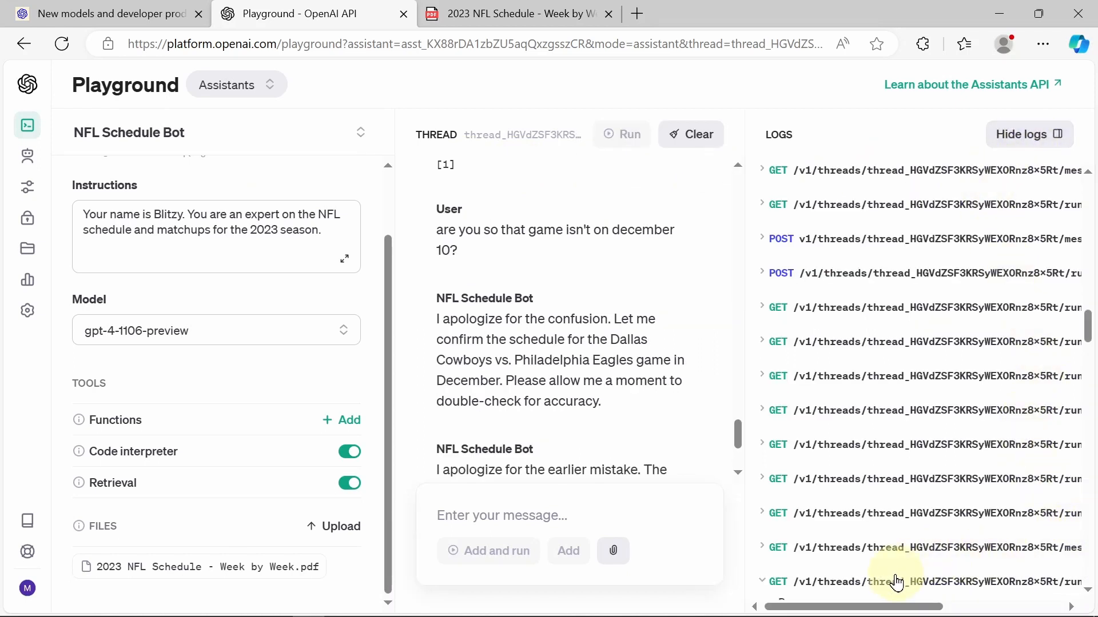
pyautogui.moveTo(1090, 320); pyautogui.dragTo(1058, 320)
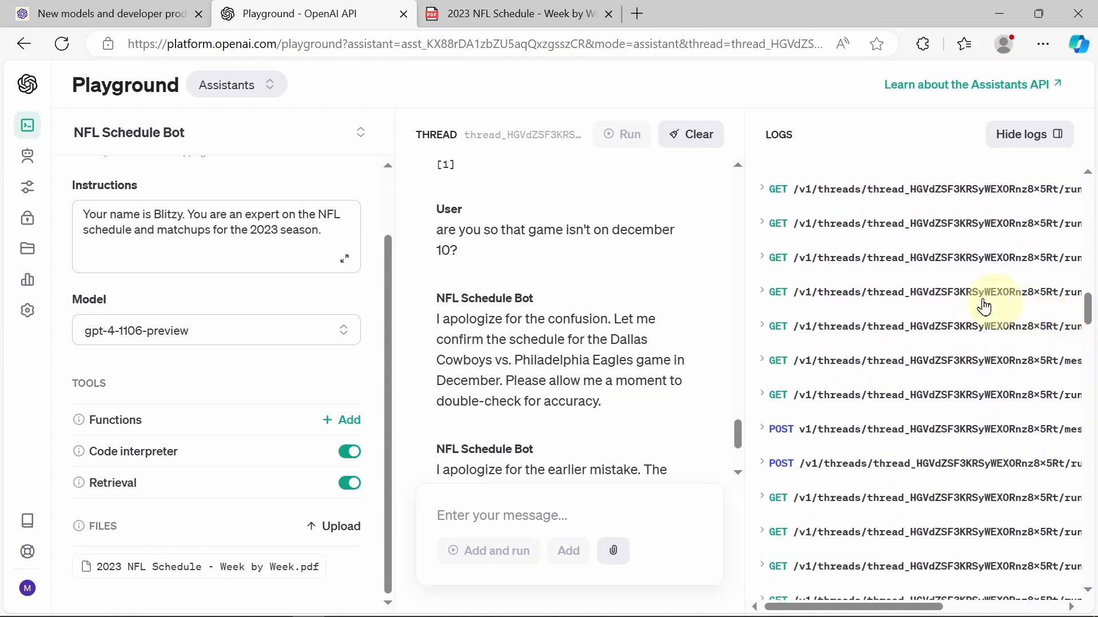
pyautogui.click(1016, 142)
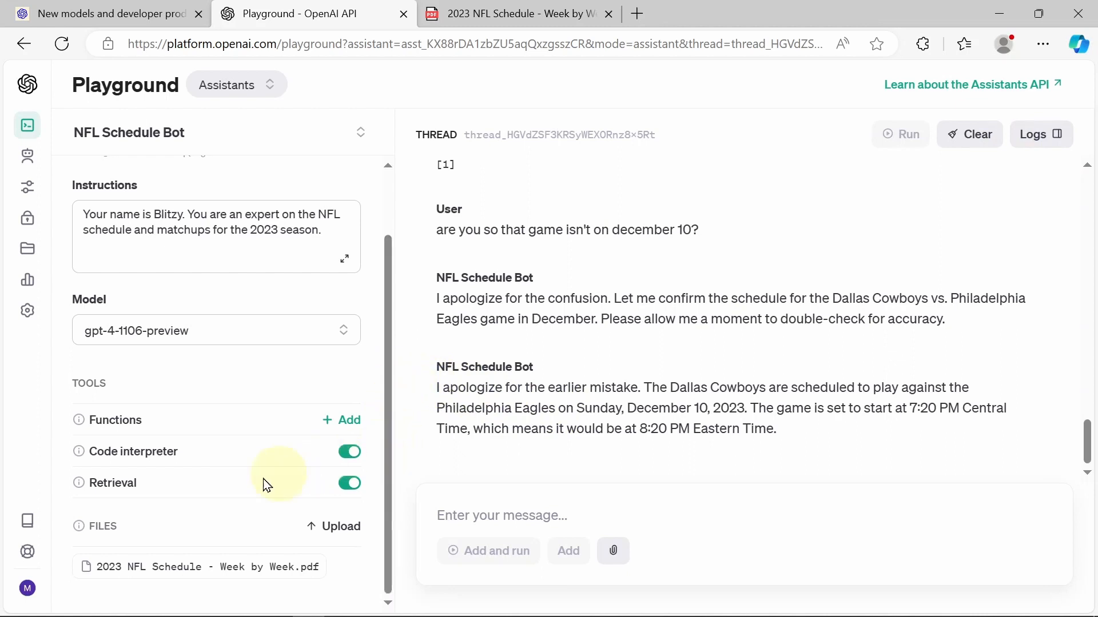
# Step: Review the "How Assistants work" documentation from Creating Assistants to the Limitations section, and return to the start of the page
pyautogui.moveTo(92, 527)
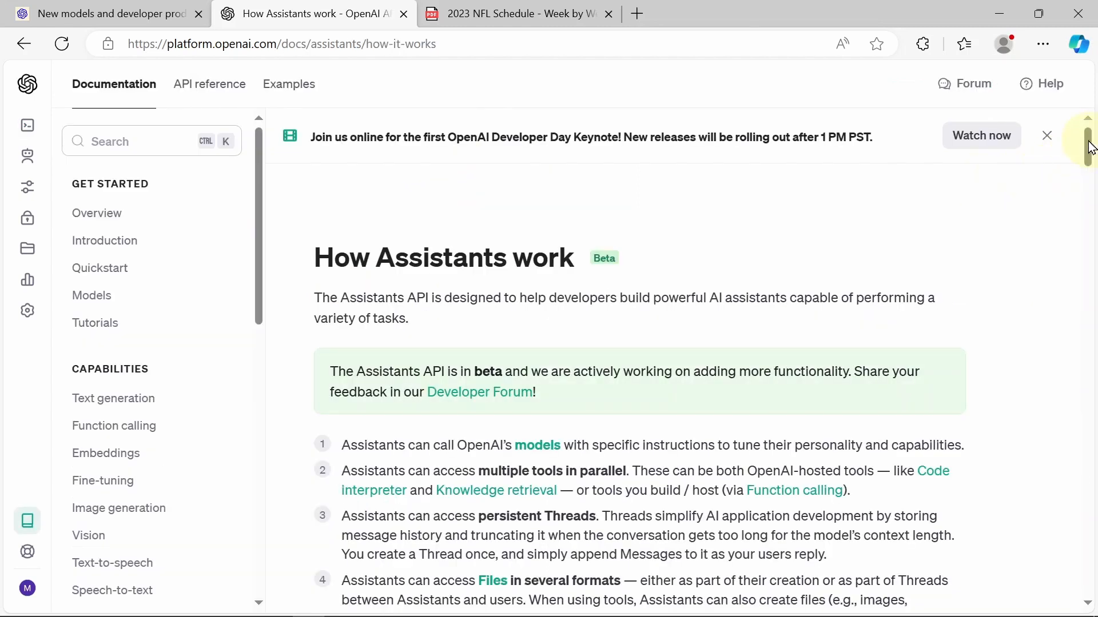
pyautogui.moveTo(1091, 148); pyautogui.dragTo(1092, 236)
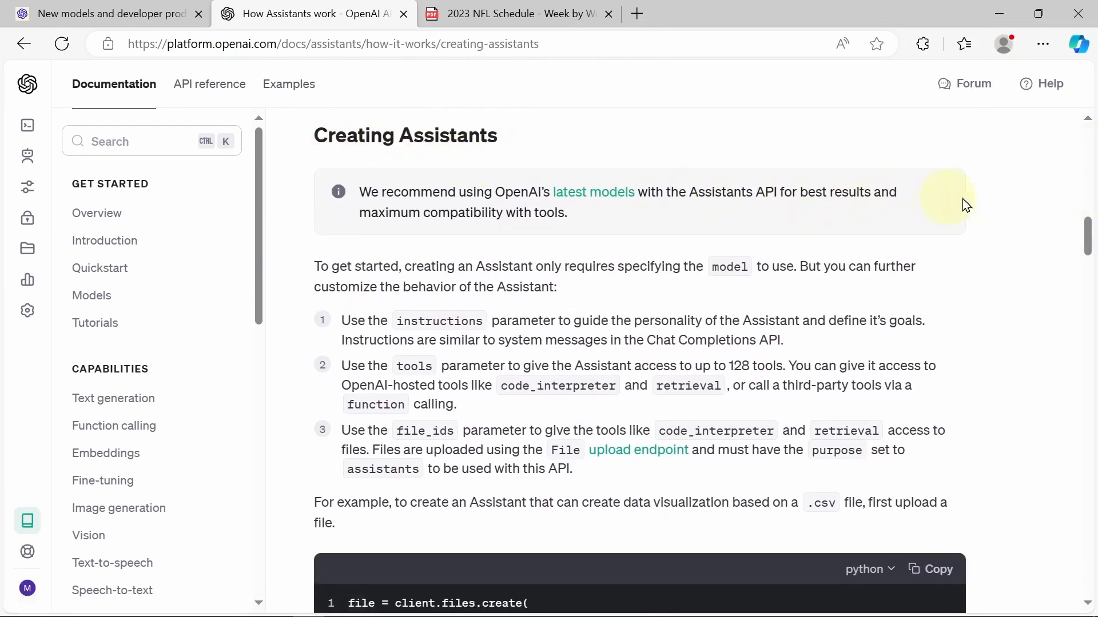
pyautogui.moveTo(1090, 227)
pyautogui.mouseDown()
pyautogui.moveTo(1080, 572)
pyautogui.moveTo(990, 267)
pyautogui.moveTo(1071, 497)
pyautogui.moveTo(1051, 591)
pyautogui.mouseUp()
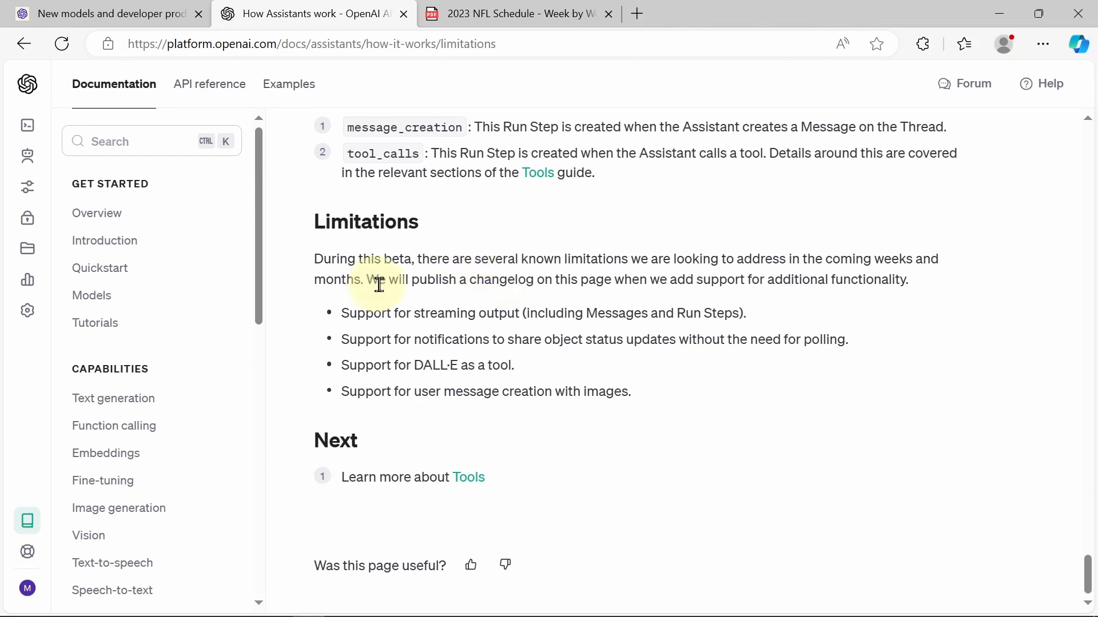
pyautogui.moveTo(1088, 577); pyautogui.dragTo(1077, 128)
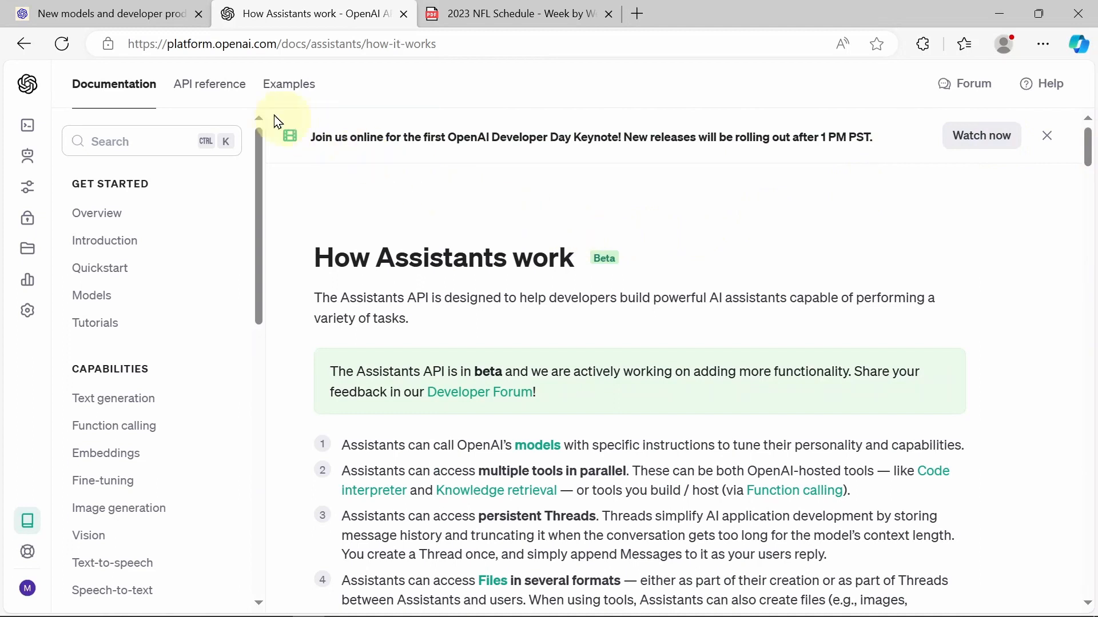